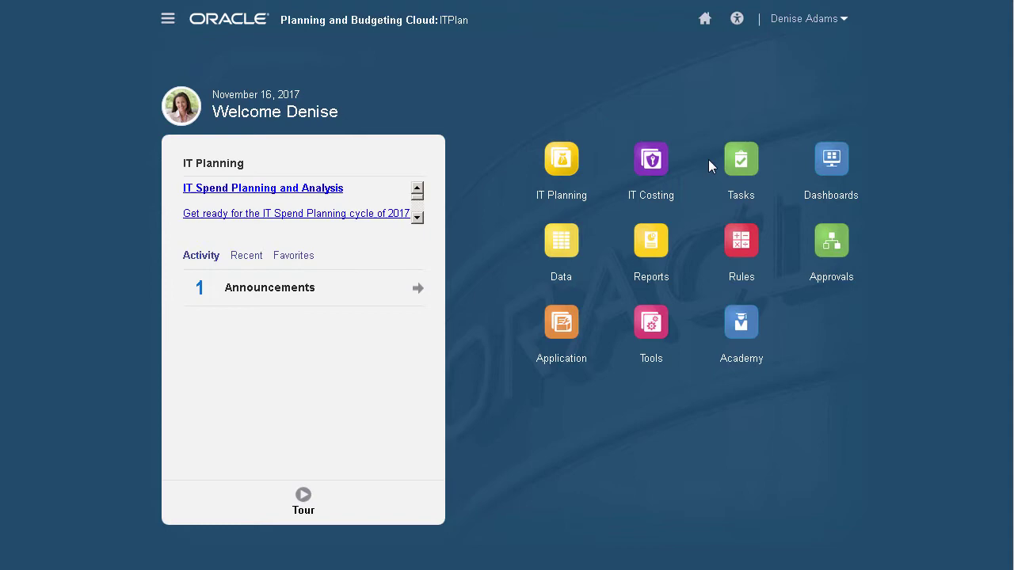
Open the IT Spends dashboard and load it for FY16 Actual.
click(562, 160)
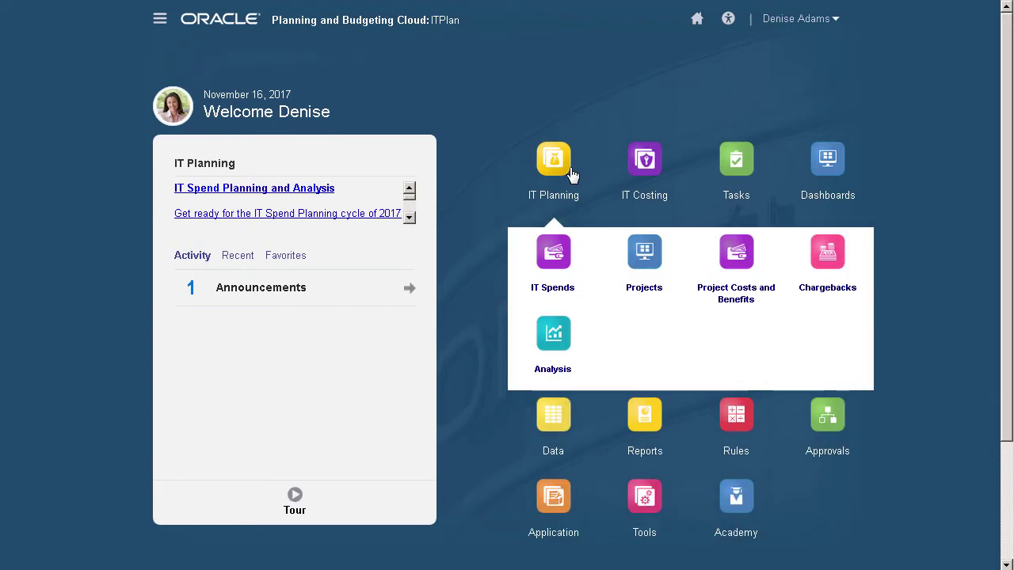
click(553, 254)
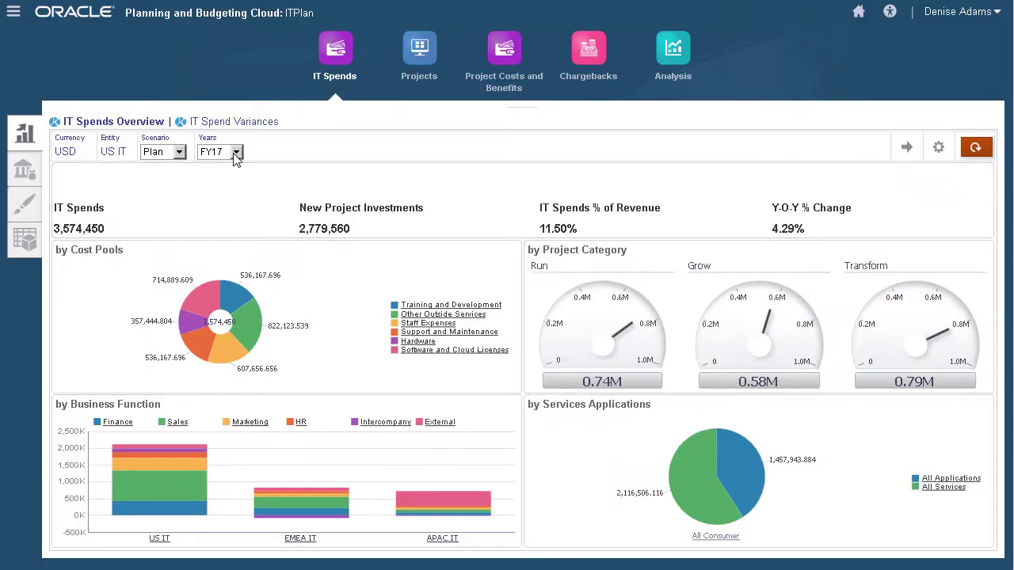
click(235, 152)
click(212, 193)
click(179, 153)
click(159, 192)
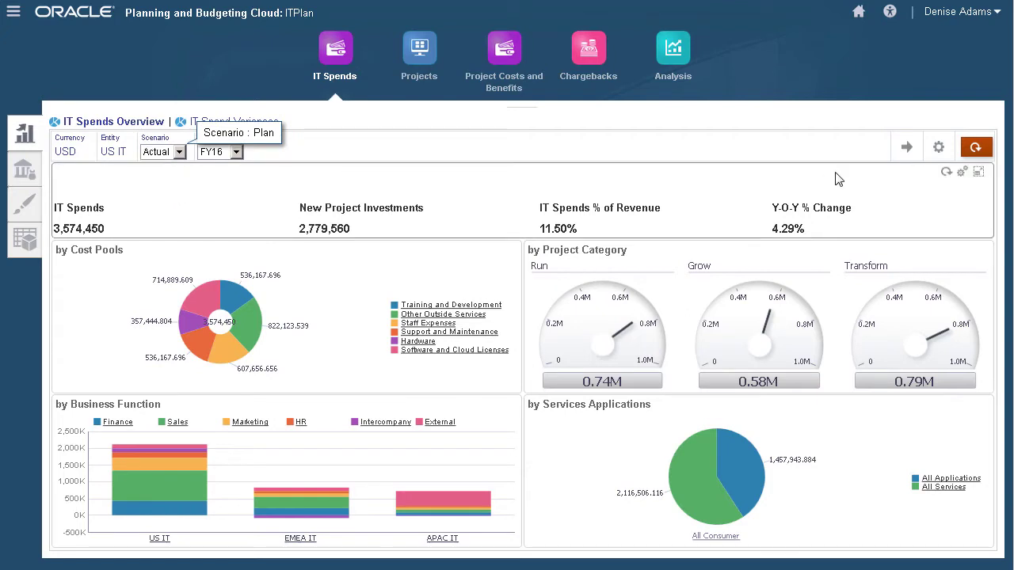
click(906, 148)
Reload for FY17 Plan, drill into All Applications, then view IT Spend Variances.
click(179, 152)
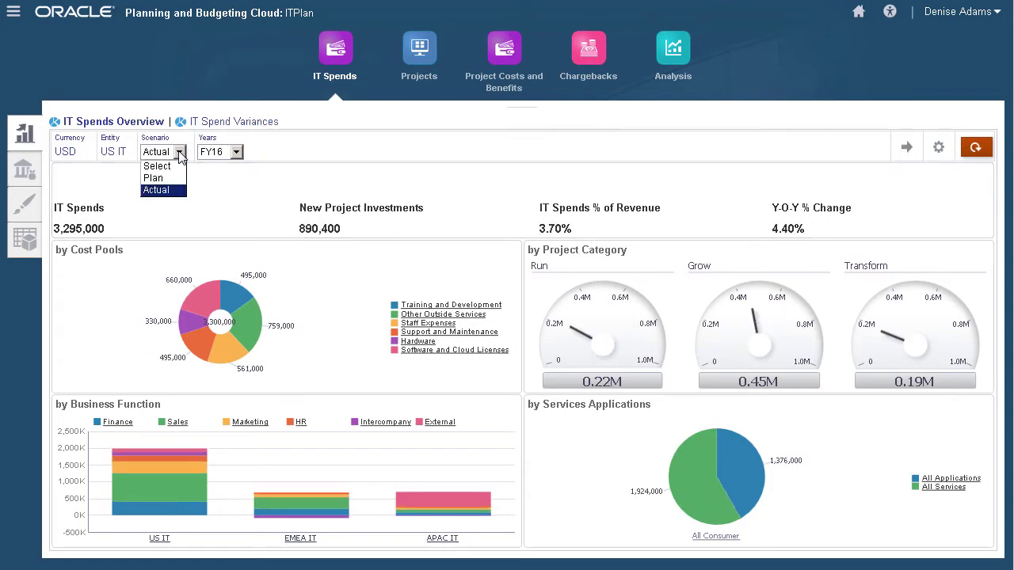
click(158, 178)
click(236, 152)
click(213, 179)
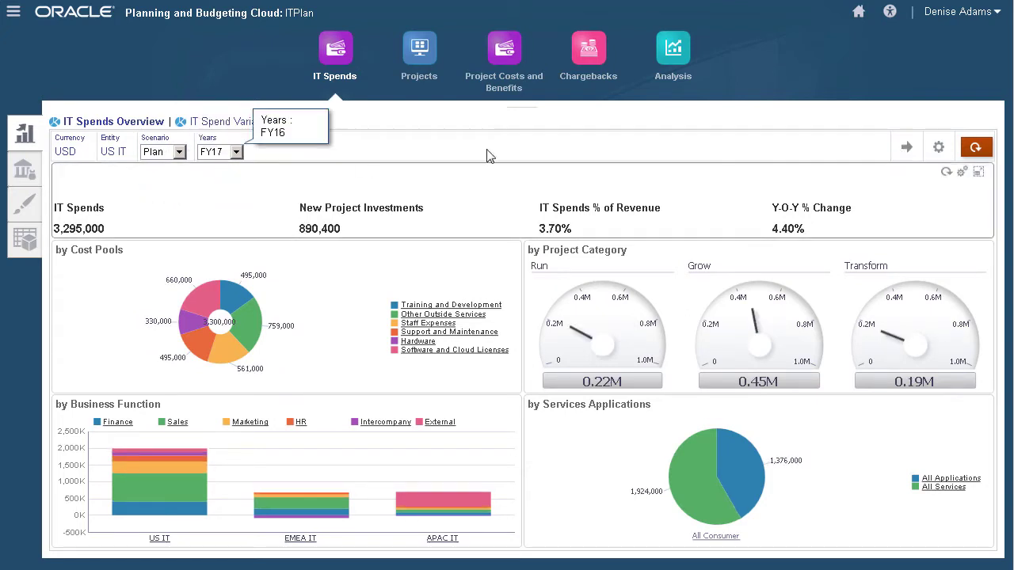
click(906, 148)
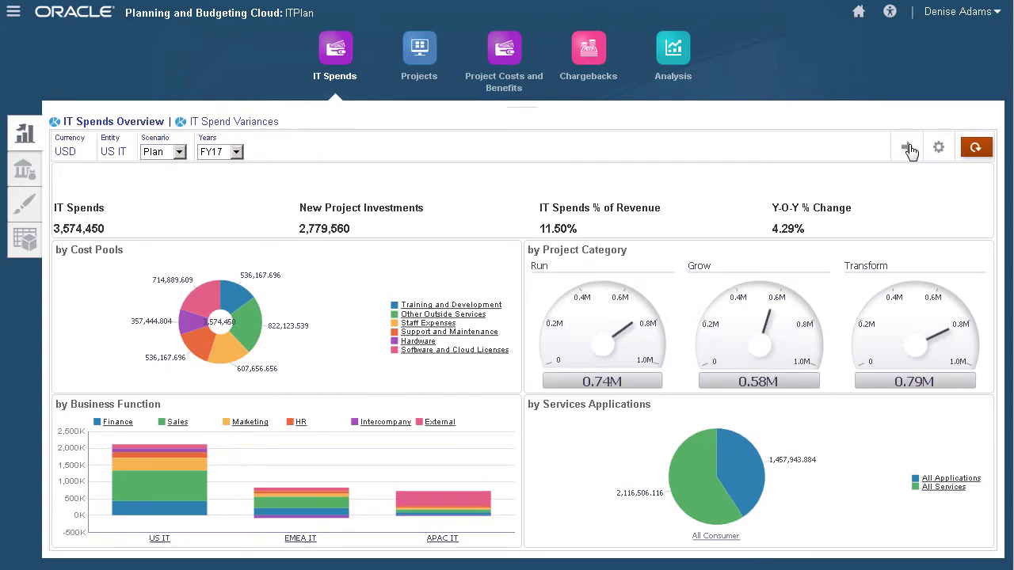
click(943, 478)
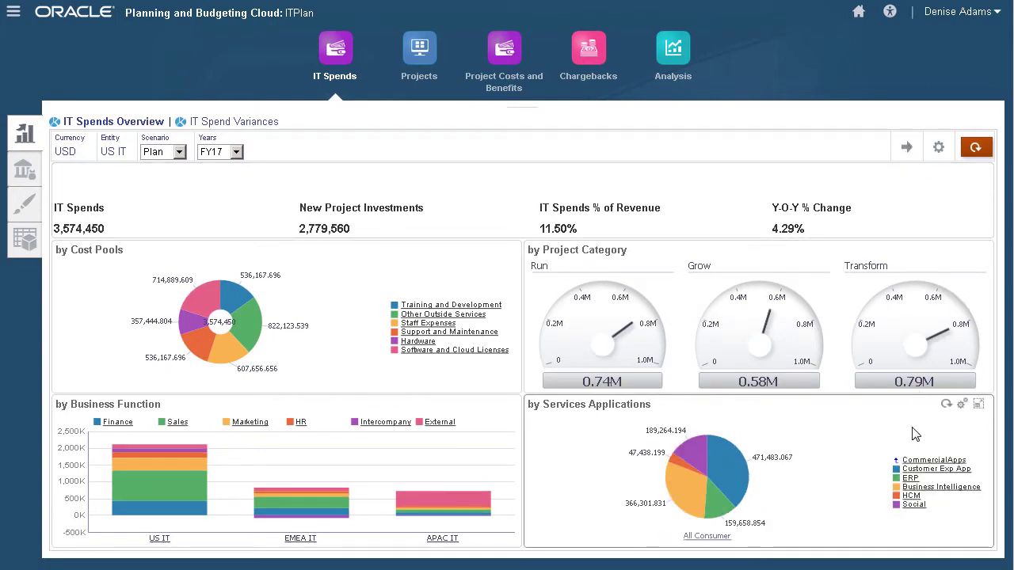
click(258, 128)
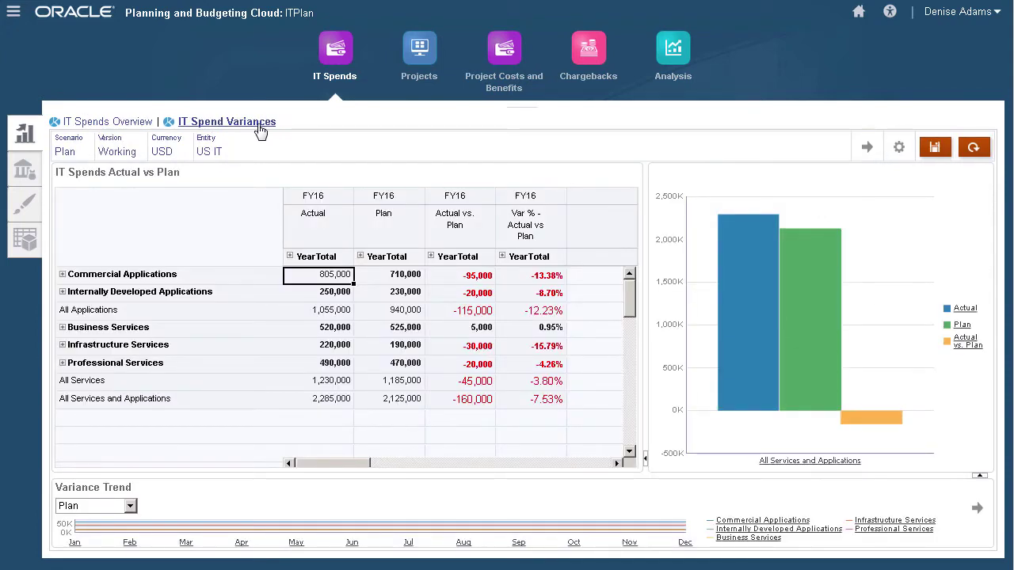
Browse the Overall IT Spends Global forms by Services and Applications, Cost Pools and Projects.
click(26, 170)
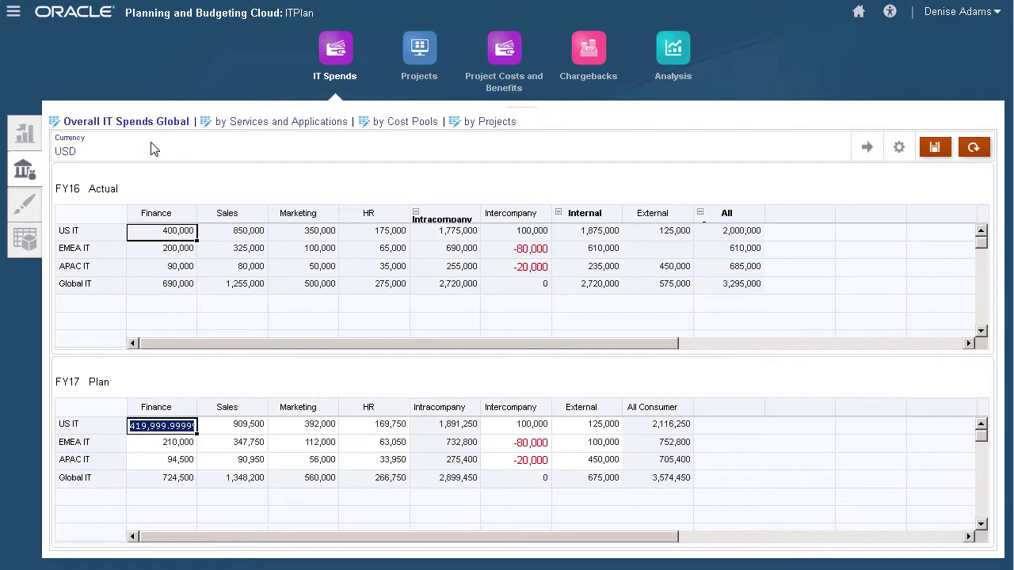
click(294, 125)
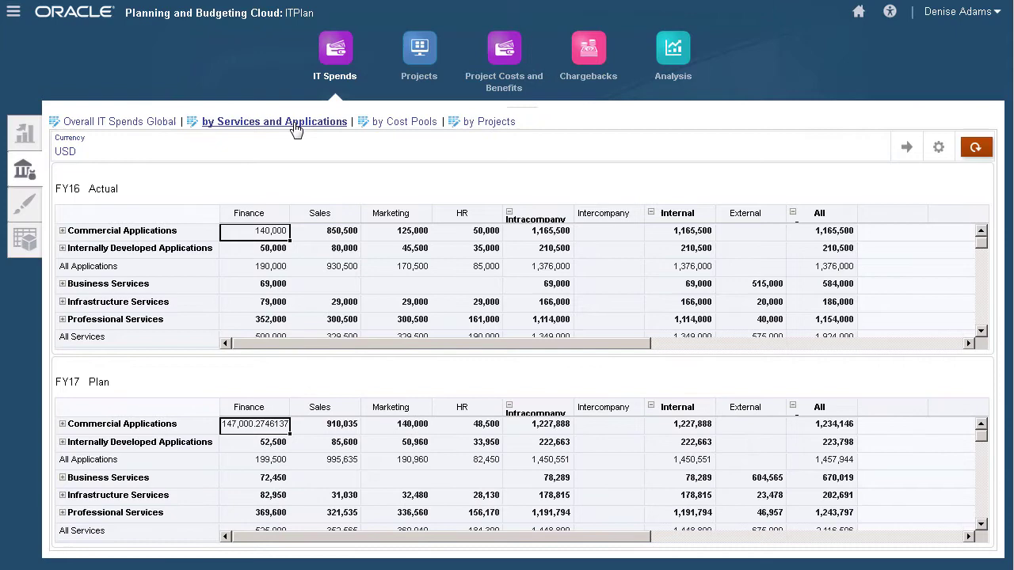
click(401, 125)
click(480, 124)
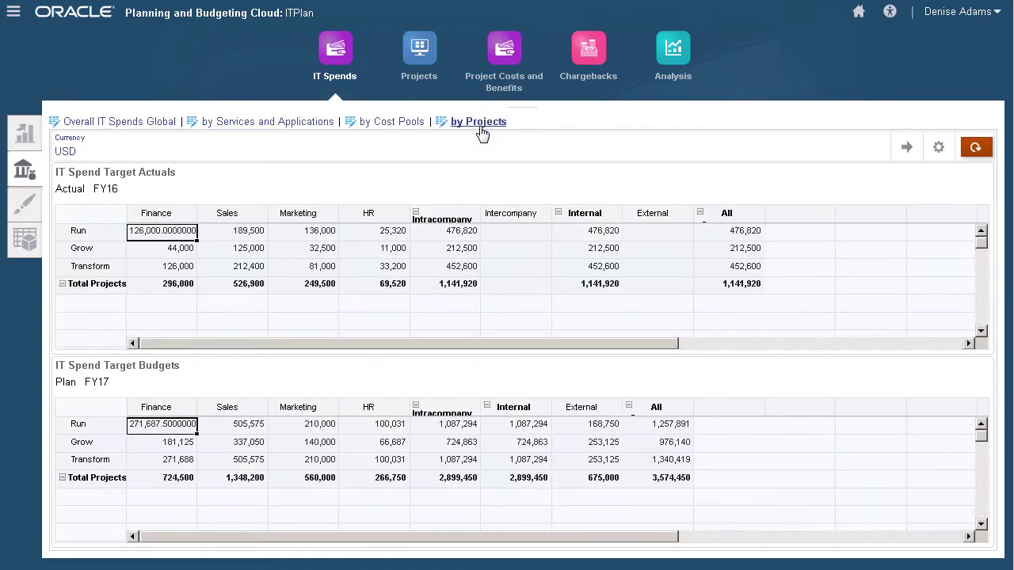
click(162, 124)
Set the FY17 US IT Marketing plan value to 600,000 and save.
click(327, 423)
text(600000)
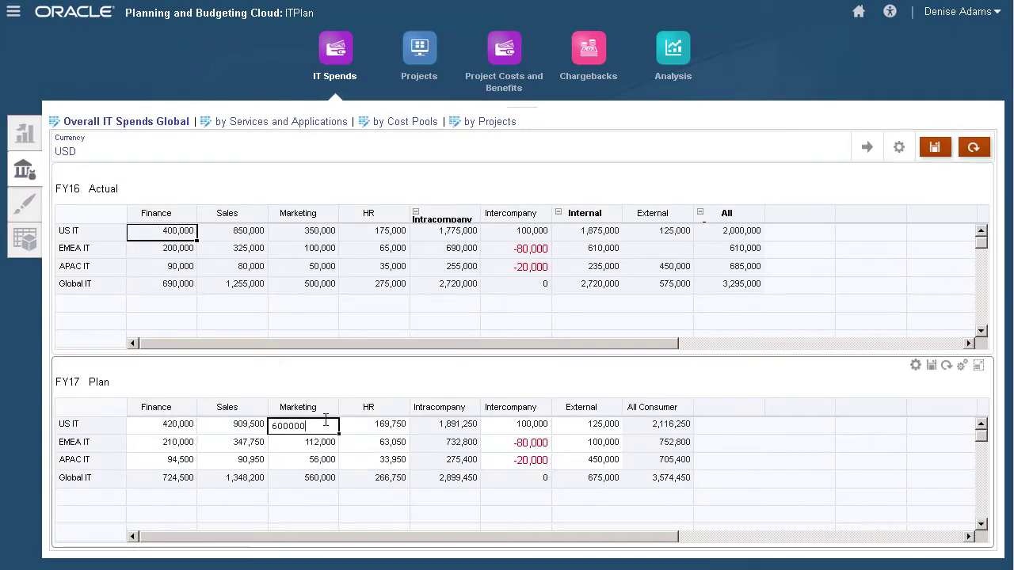
key(Return)
click(933, 148)
Allocate 4,000,000 proportionally from the Global IT All Consumer total in the enlarged grid.
click(978, 365)
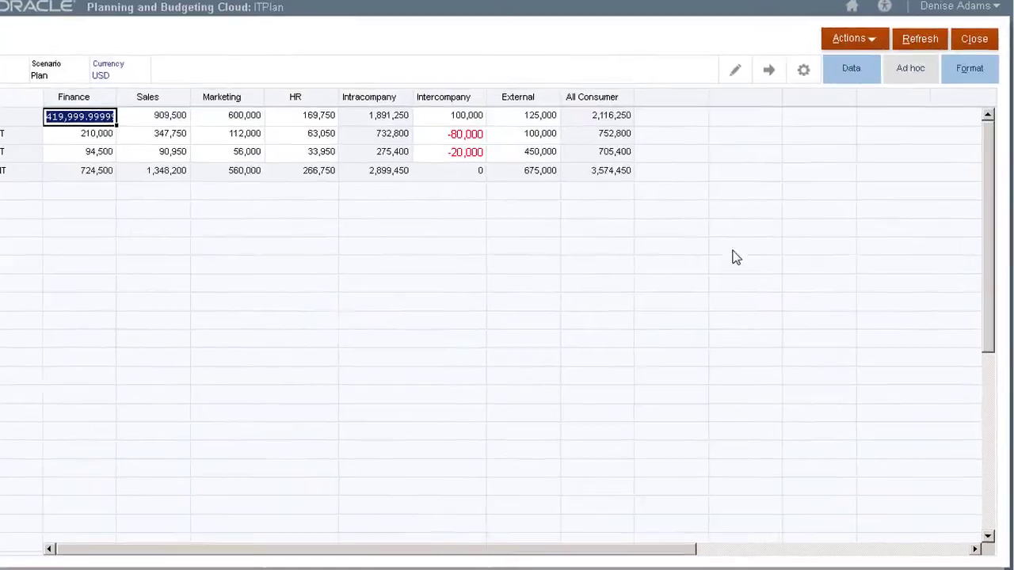
click(608, 176)
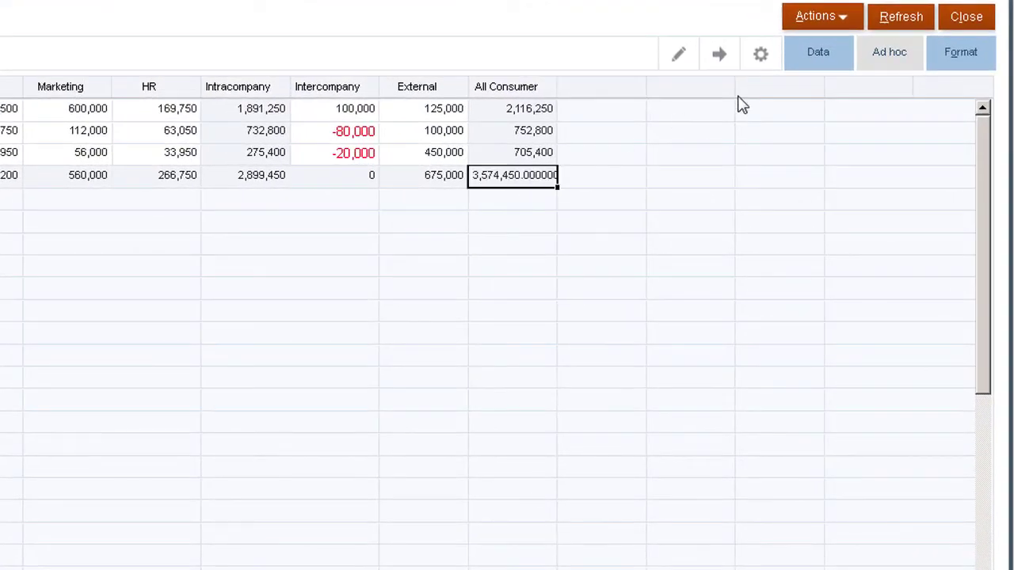
click(812, 52)
click(845, 331)
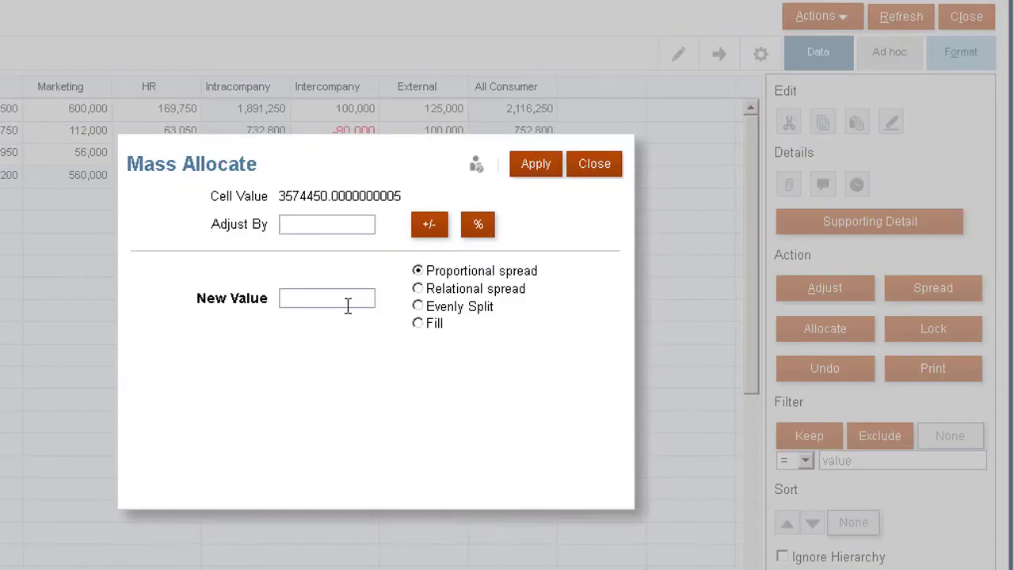
text(4000000)
click(542, 176)
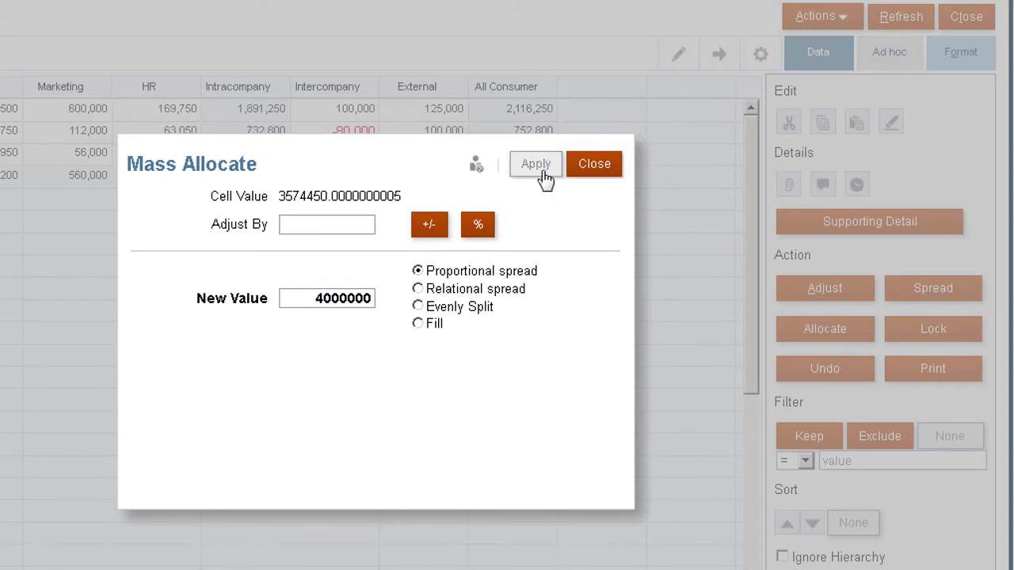
click(960, 19)
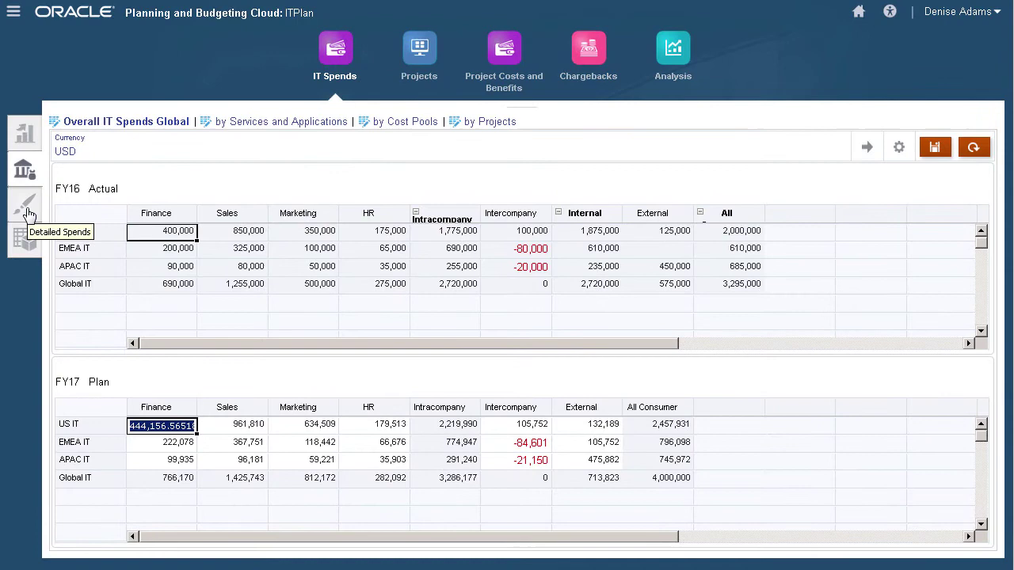
Enter 500,000 as Customer Exp App's FY17 Plan value in Detailed Spends.
click(24, 205)
click(366, 250)
text(5)
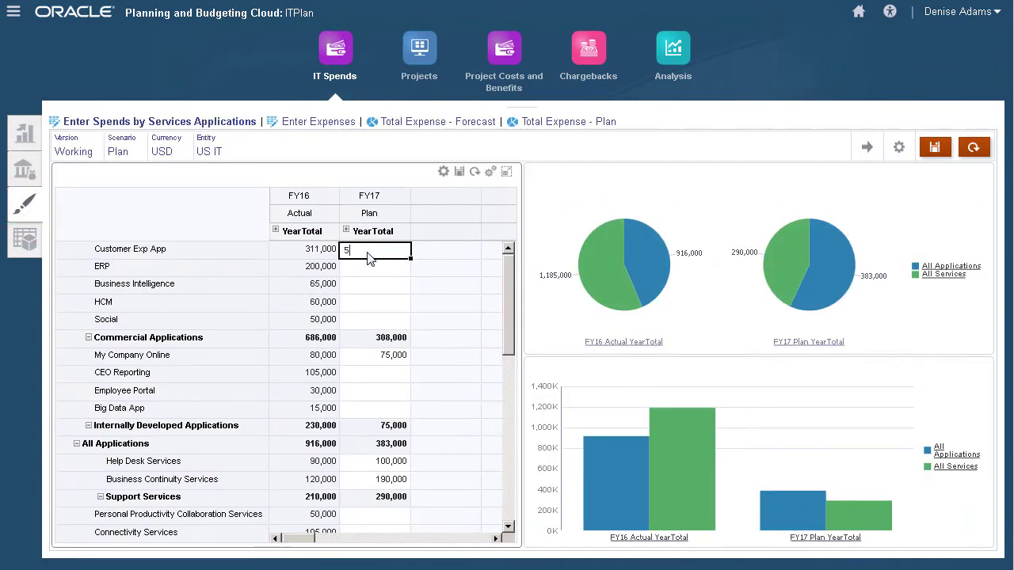
text(00,000)
key(Return)
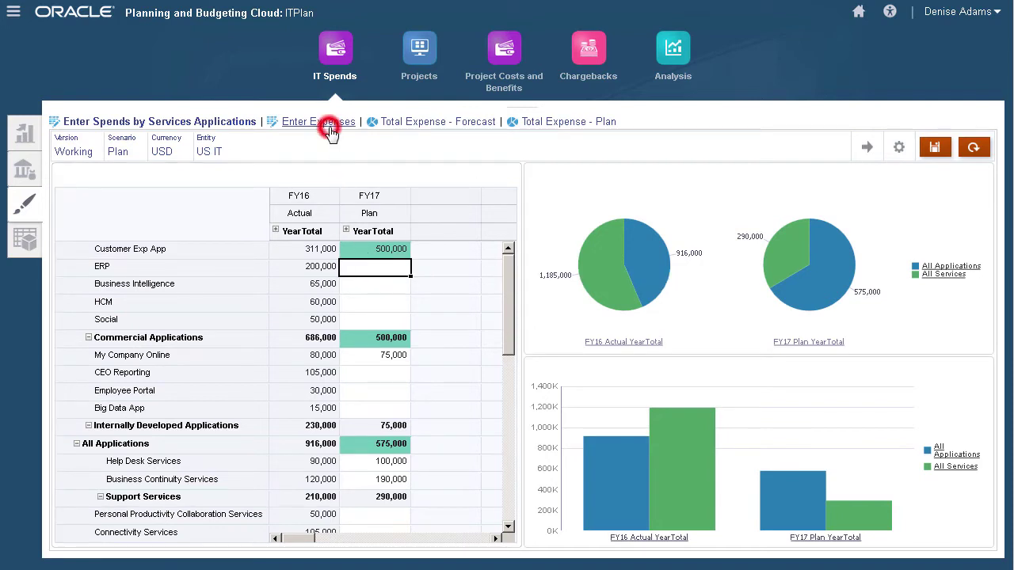
Review the Enter Expenses, Total Expense - Forecast and Total Expense - Plan forms.
click(325, 122)
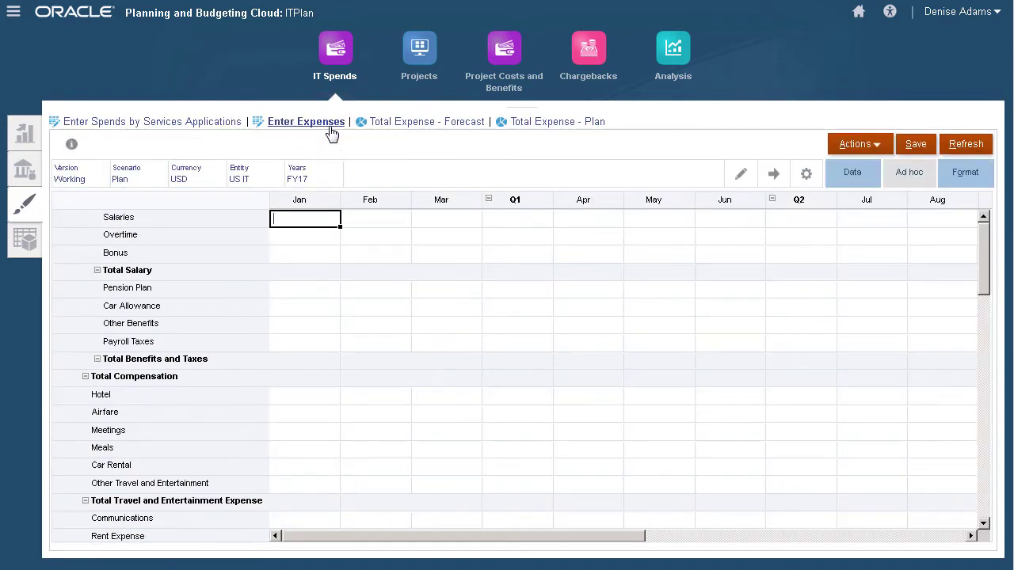
click(427, 125)
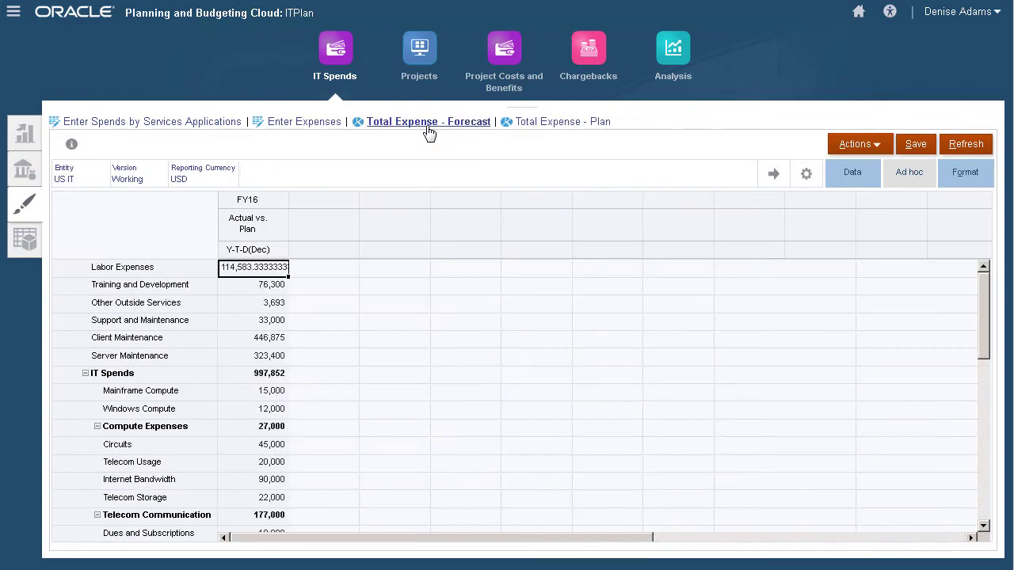
click(558, 127)
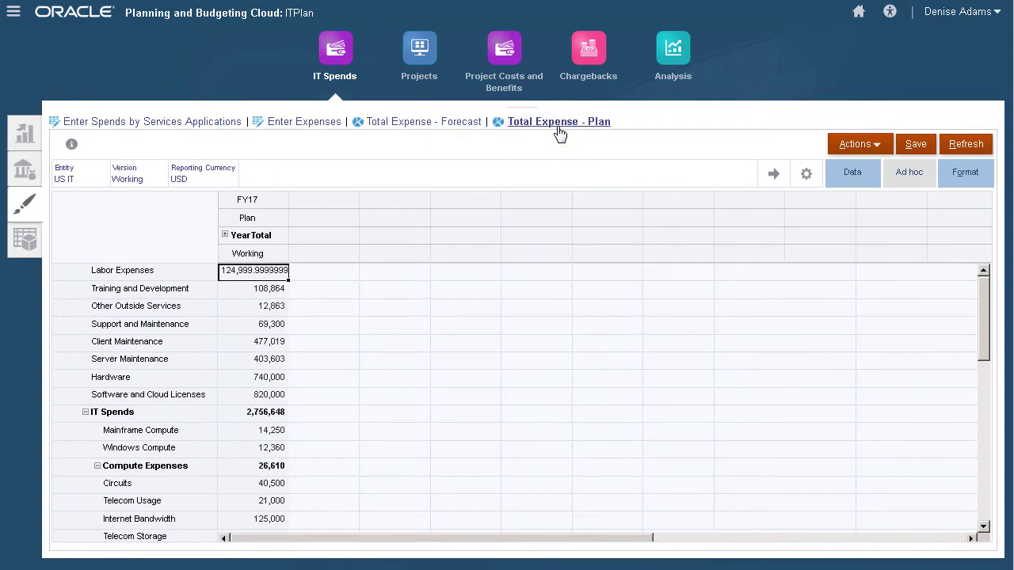
Go through the Driver Based Expense forms to Trend Based Expense Planning.
click(26, 238)
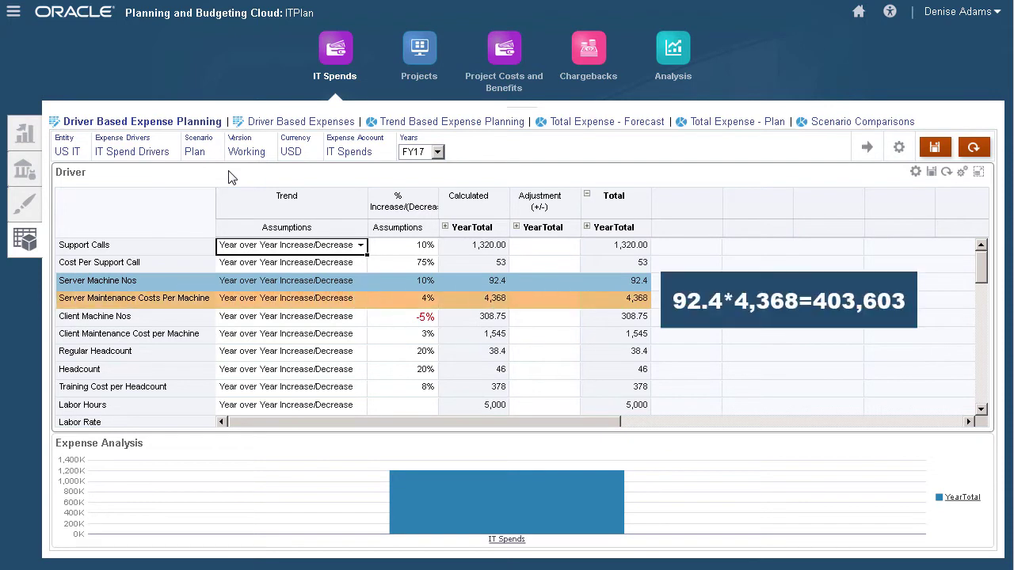
click(334, 123)
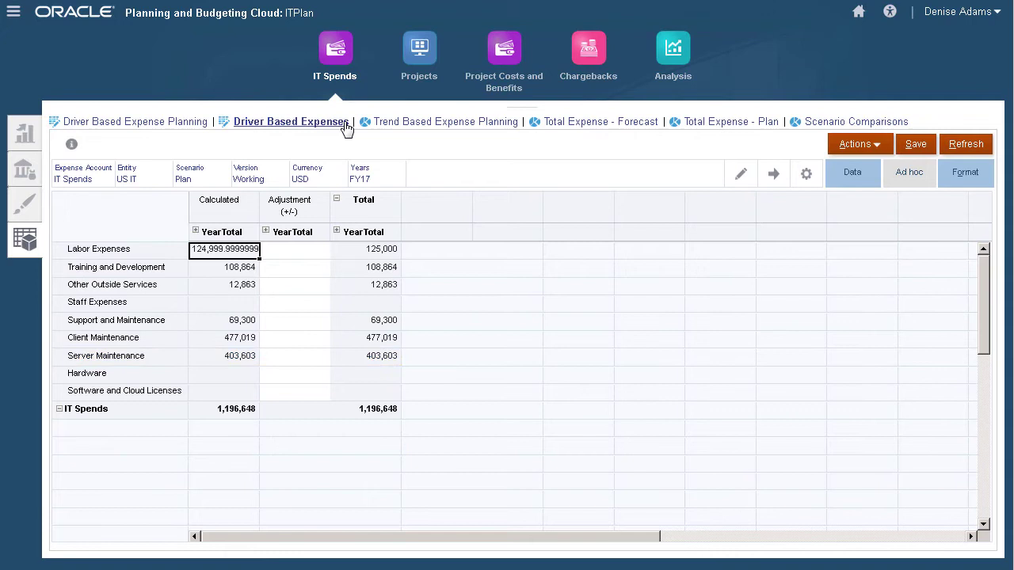
click(403, 128)
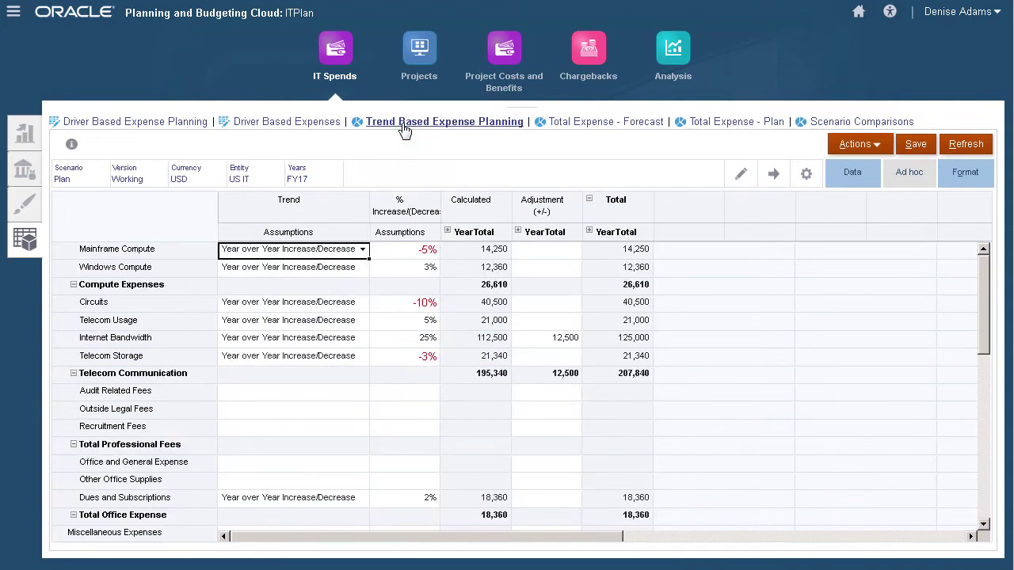
Set Telecom Storage's percentage change to -4% and save.
click(399, 356)
text(-4)
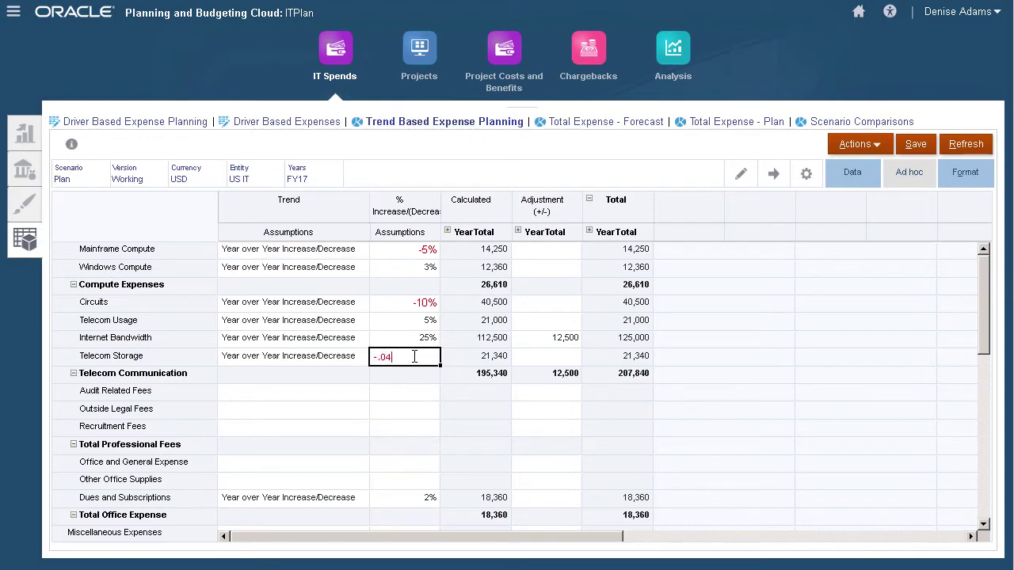
key(Return)
click(915, 144)
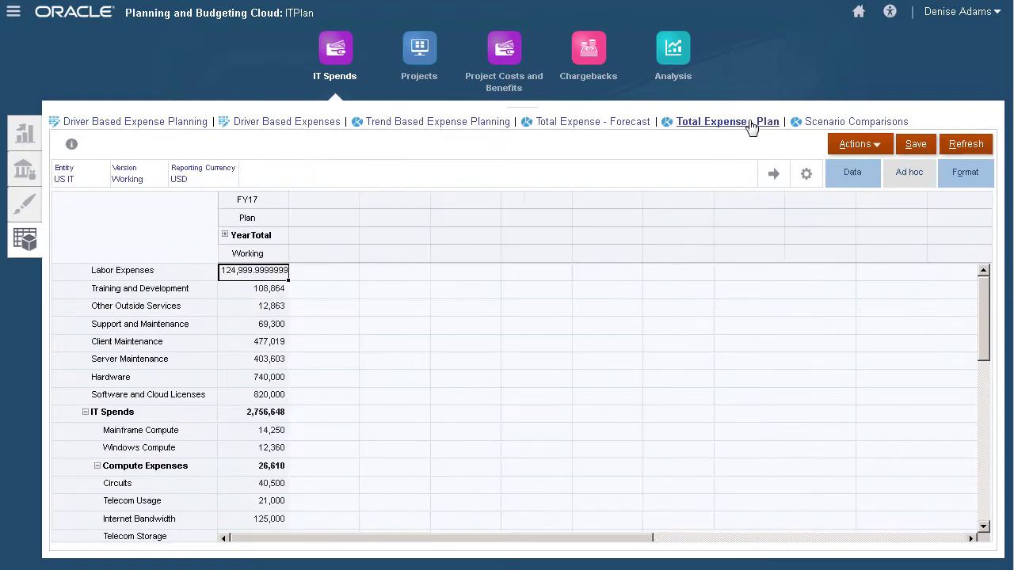
Expand the plan year total into quarters, then view Scenario Comparisons.
click(225, 235)
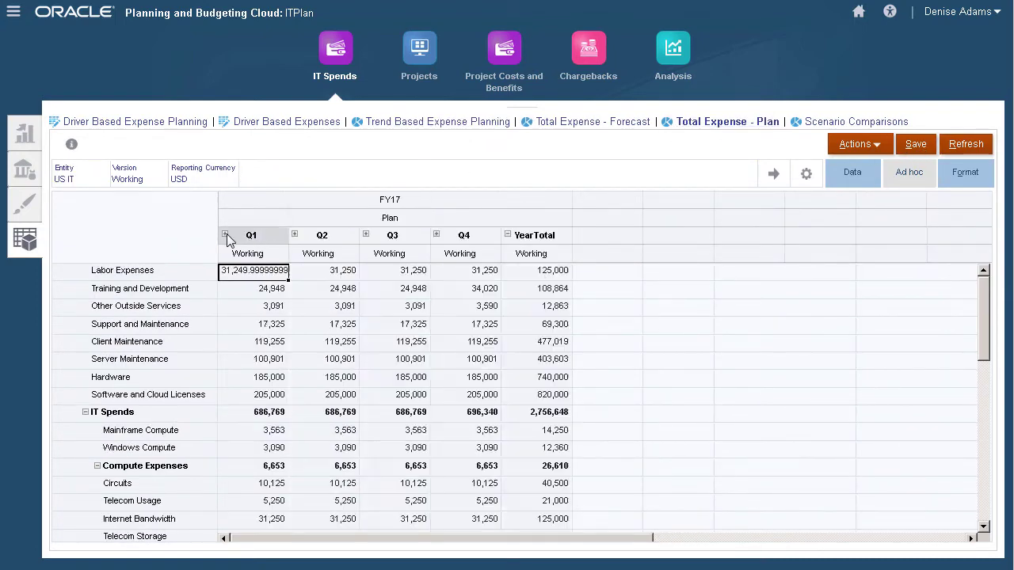
click(983, 529)
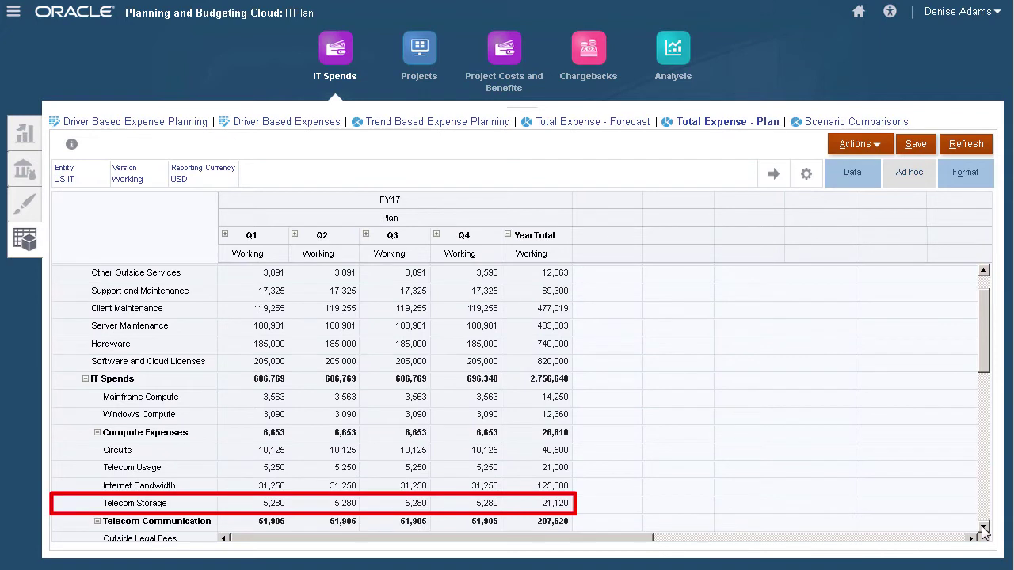
click(887, 123)
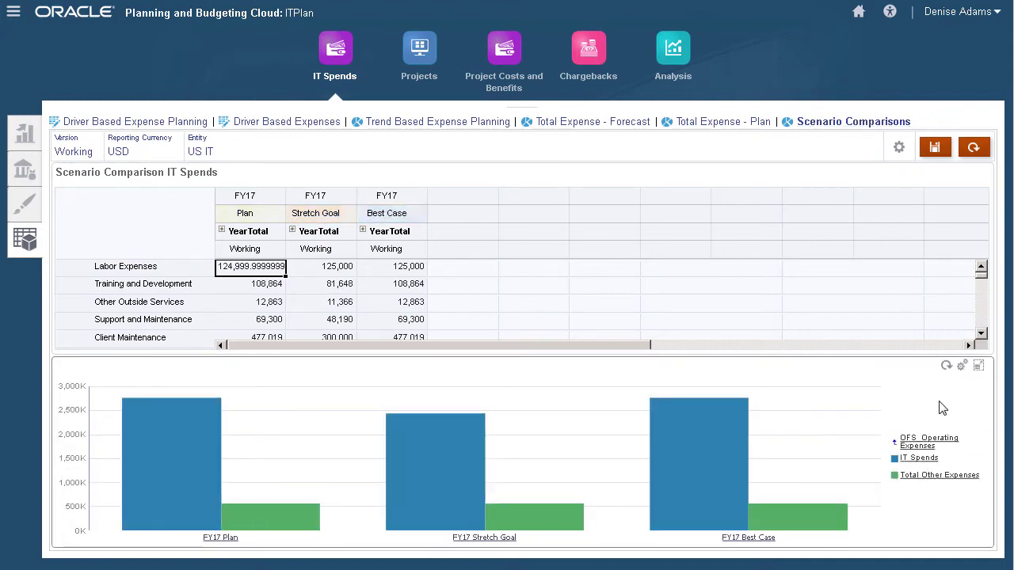
Open the Projects area's project details form and its actions list.
click(424, 61)
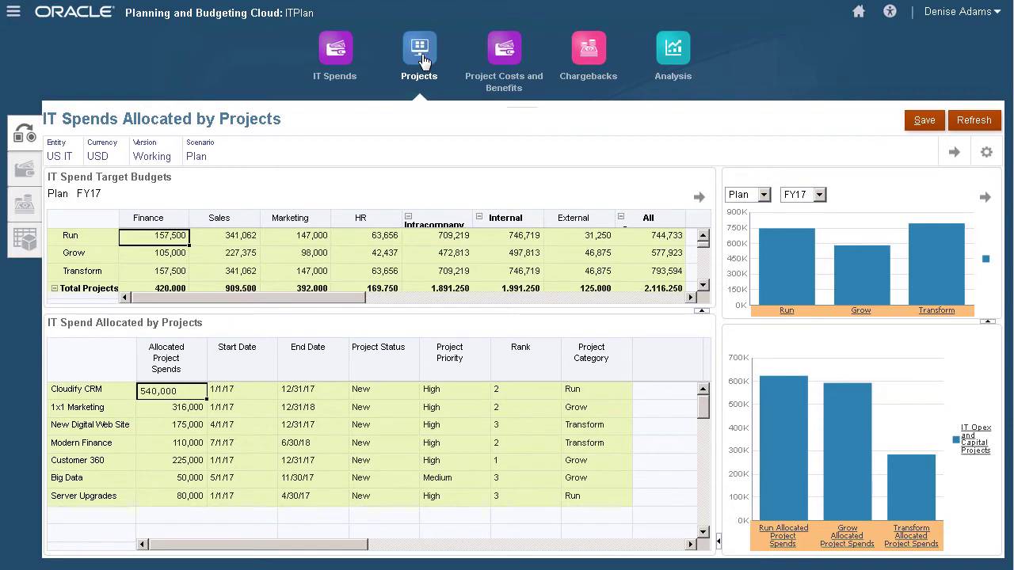
click(25, 171)
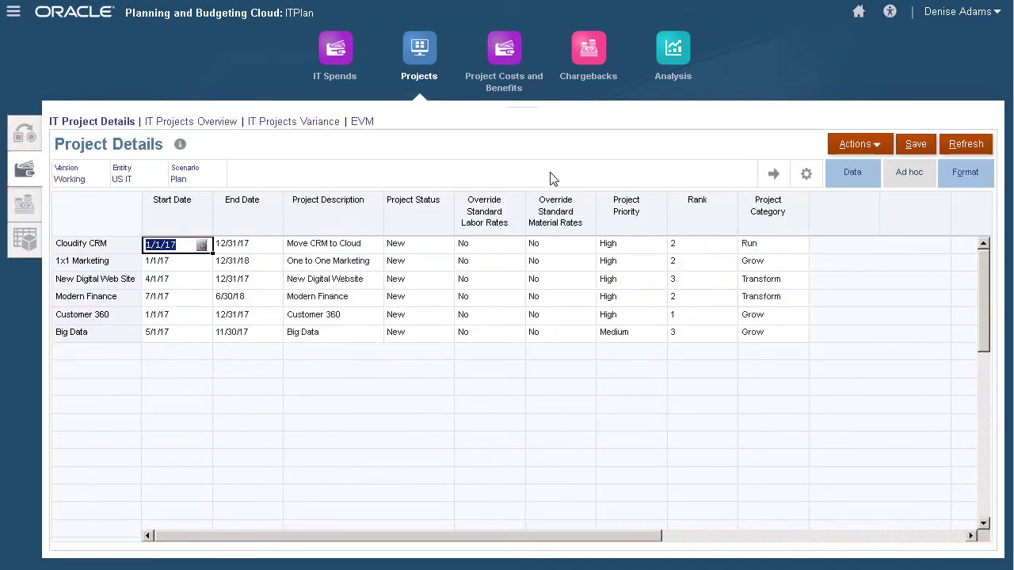
click(877, 150)
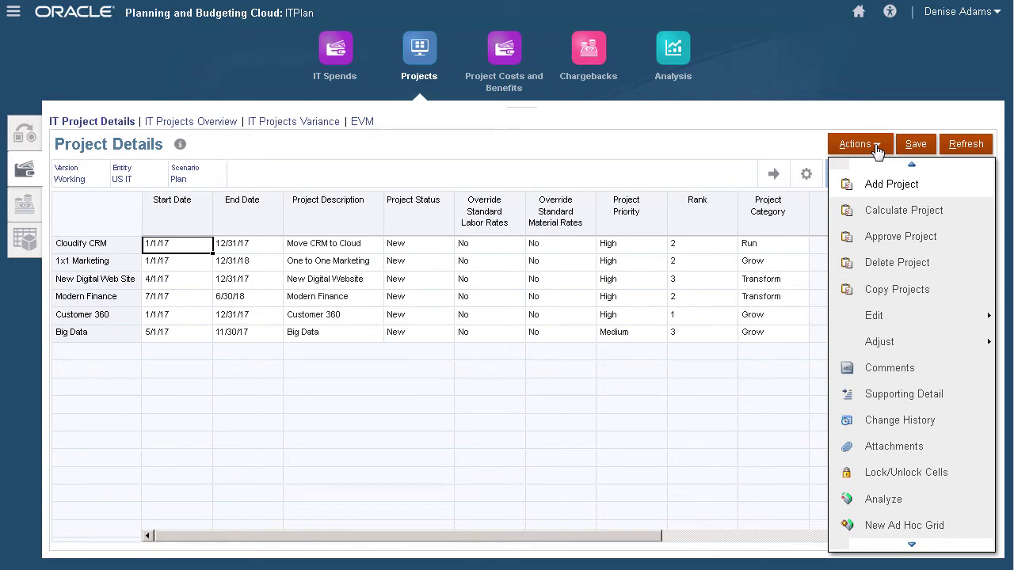
Refresh IT Projects Overview for Indirect Projects, then go to Project Costs and Benefits.
click(194, 121)
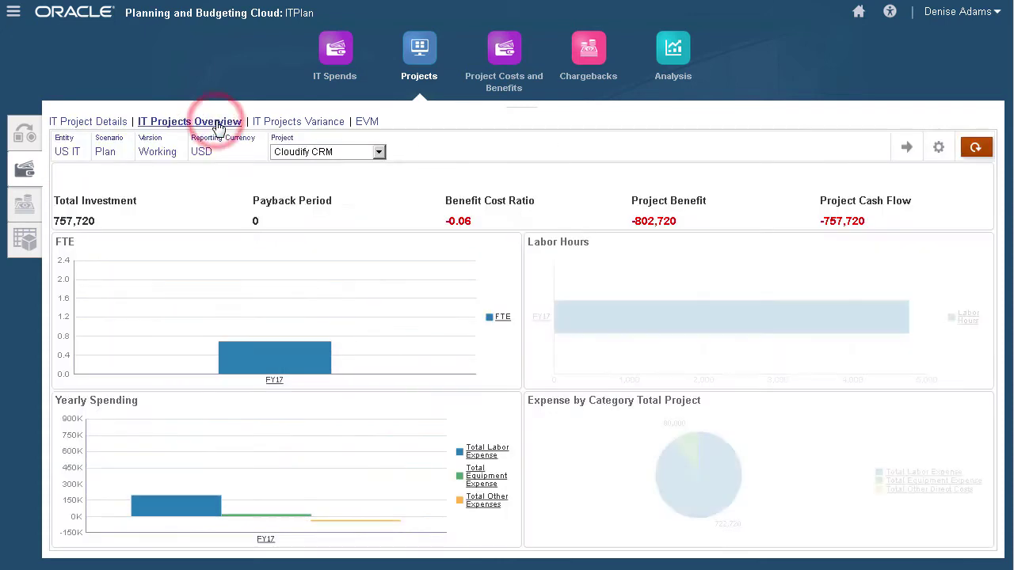
click(377, 152)
click(339, 308)
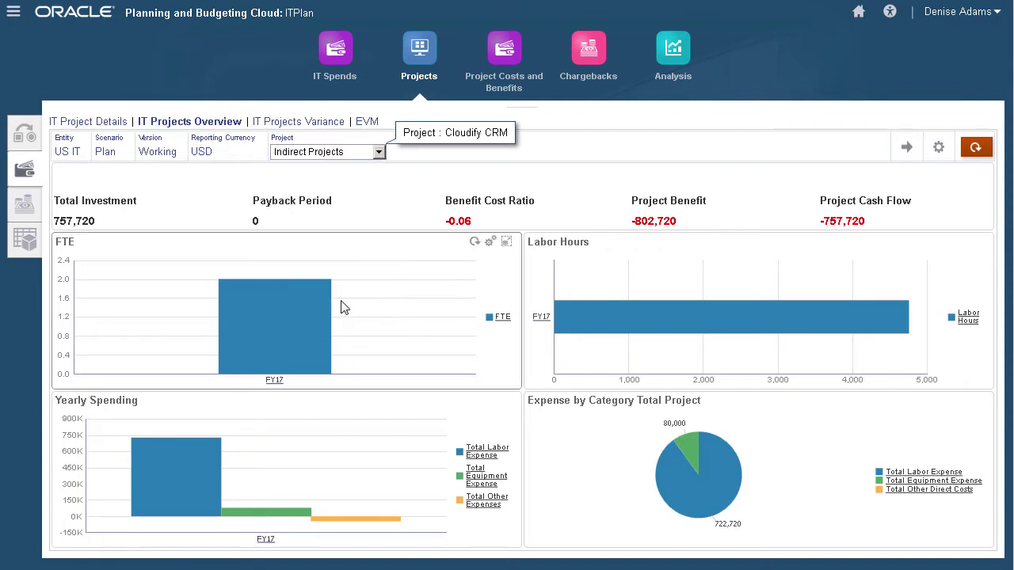
click(908, 151)
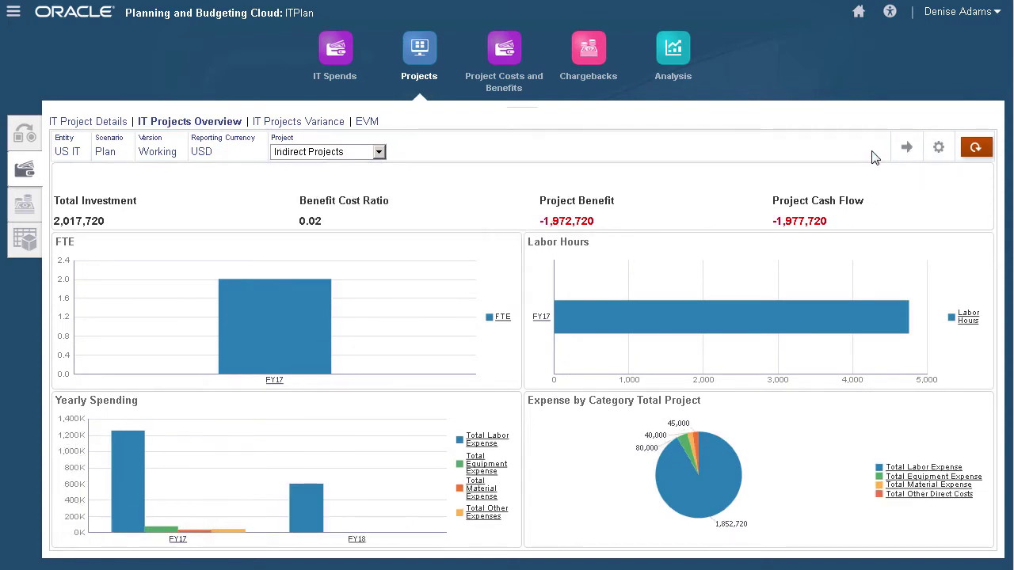
click(509, 63)
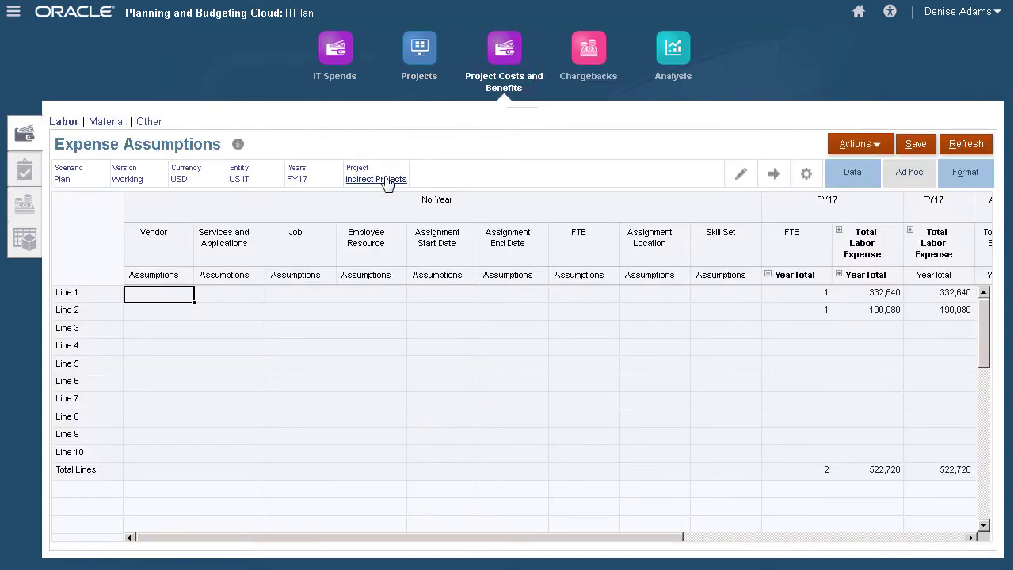
Switch the form's project to Cloudify CRM.
click(385, 181)
click(617, 235)
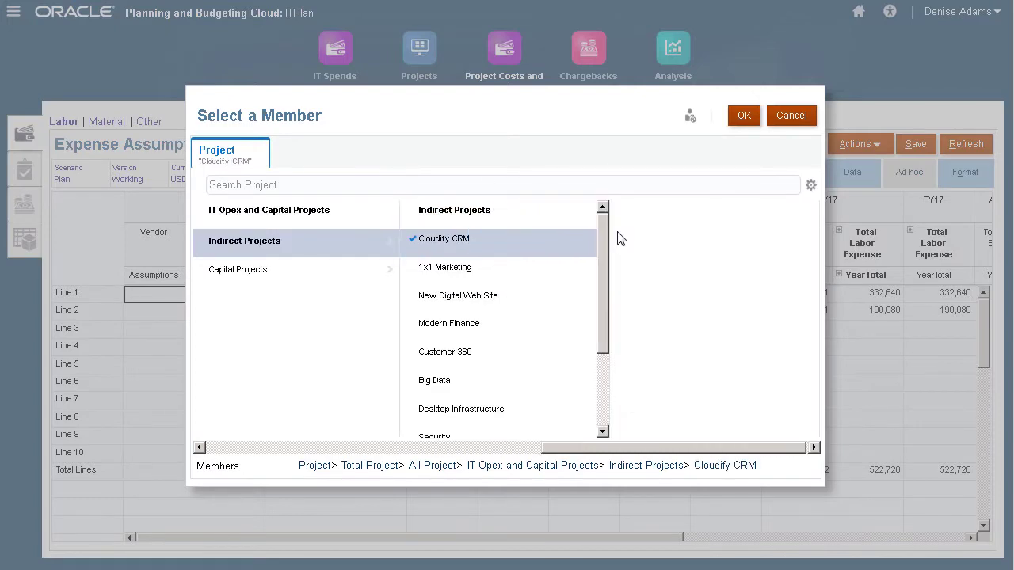
click(746, 118)
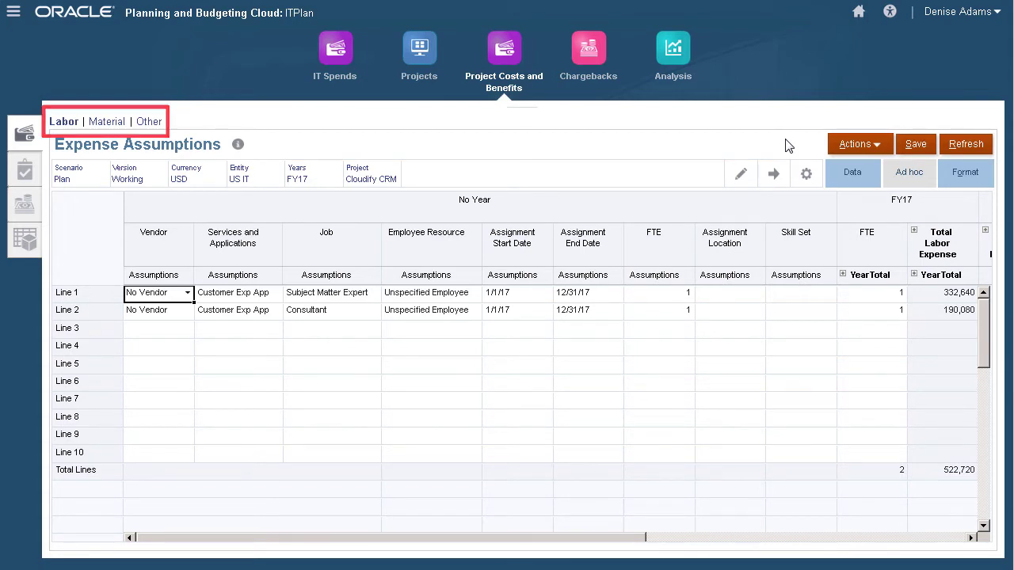
View the Direct Input, Project Financial Benefits and Project Non Financial Benefits forms.
click(25, 172)
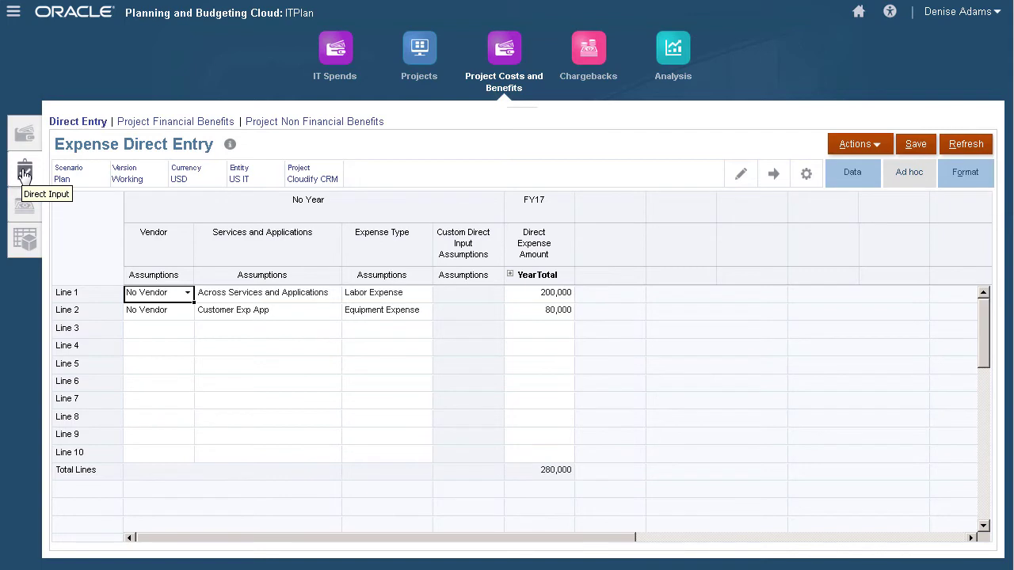
click(214, 123)
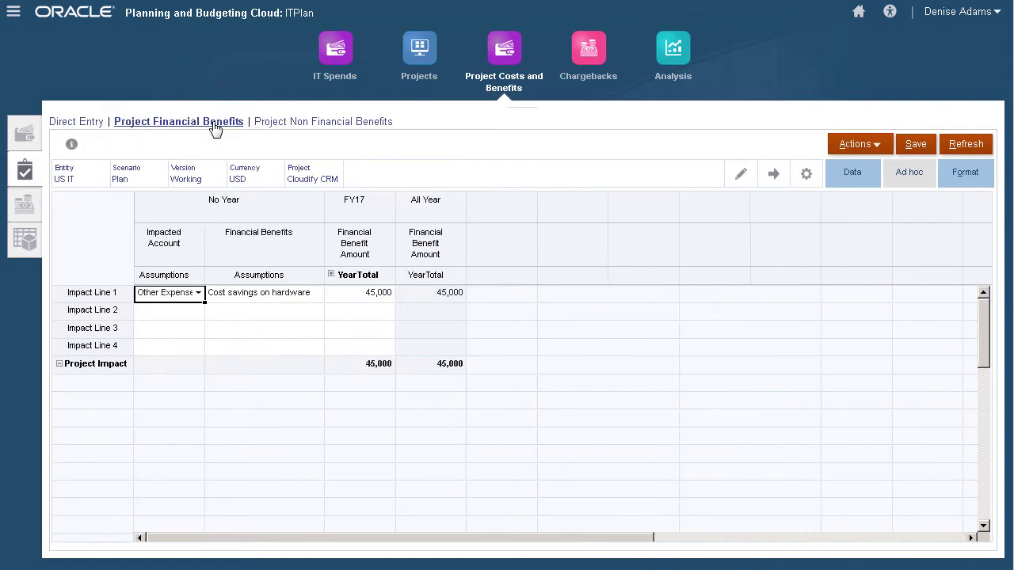
click(278, 124)
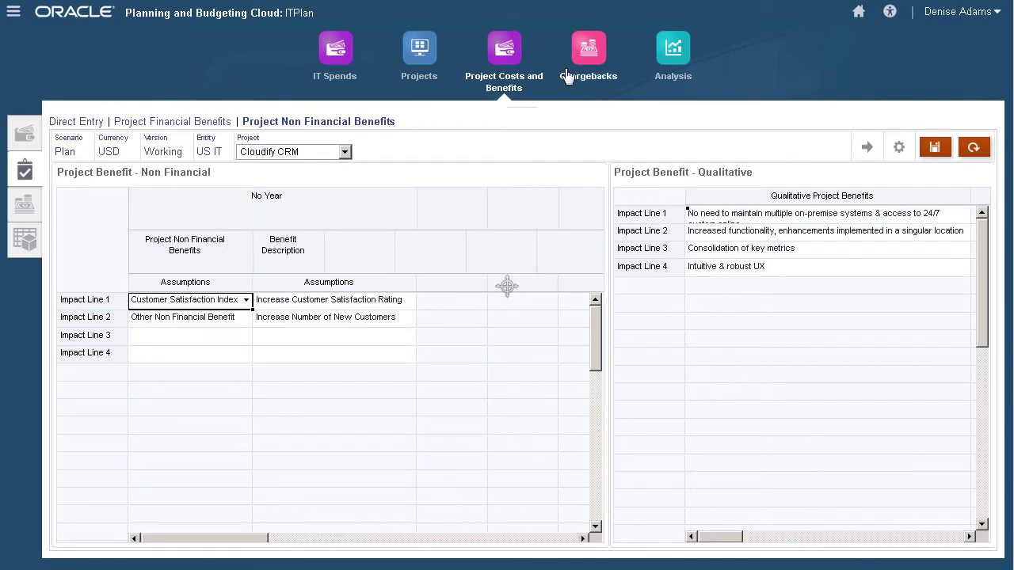
Open Chargebacks, review Chargeback Surplus, then show Cost of Services by Consumer.
click(586, 53)
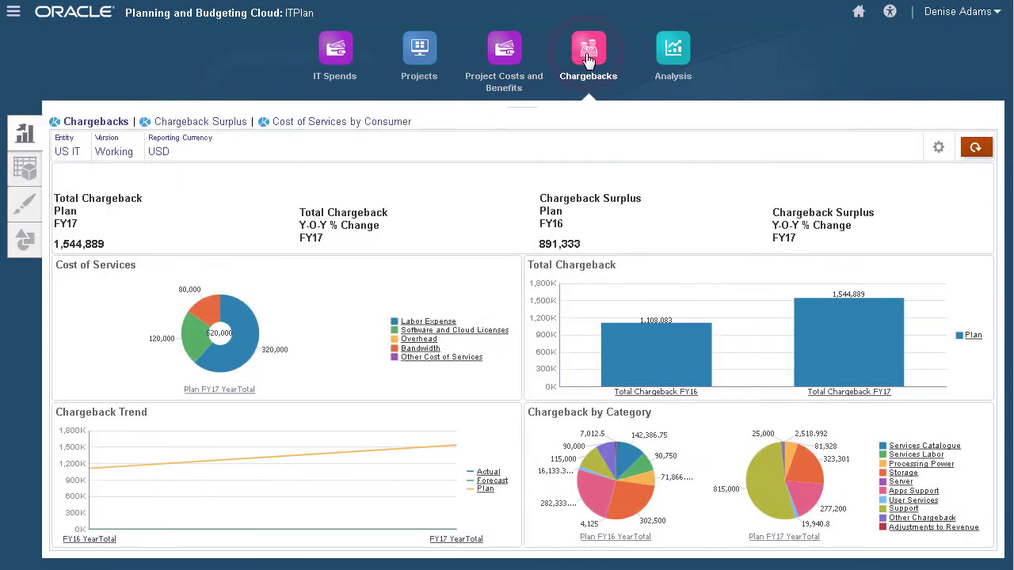
click(227, 127)
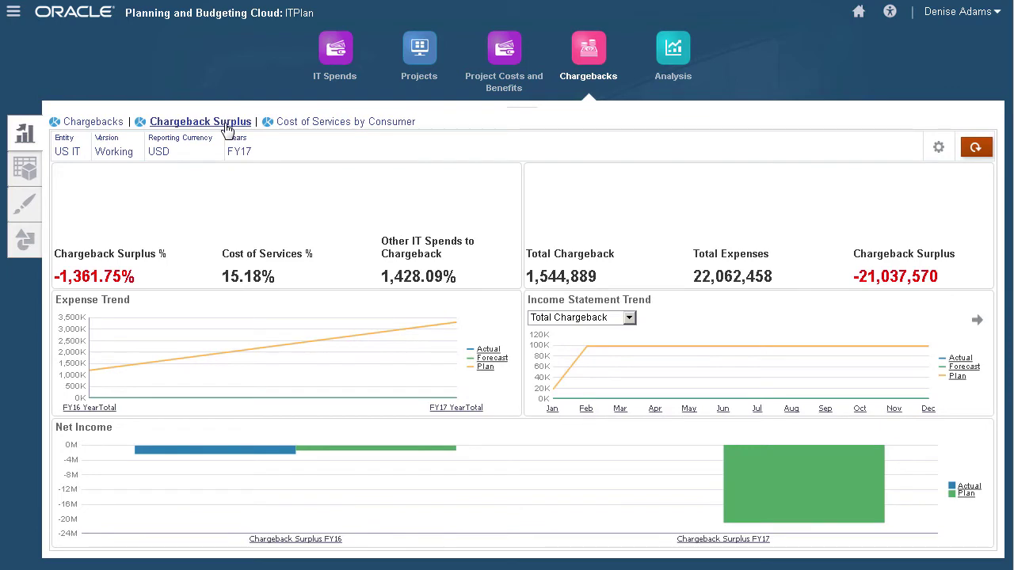
click(312, 129)
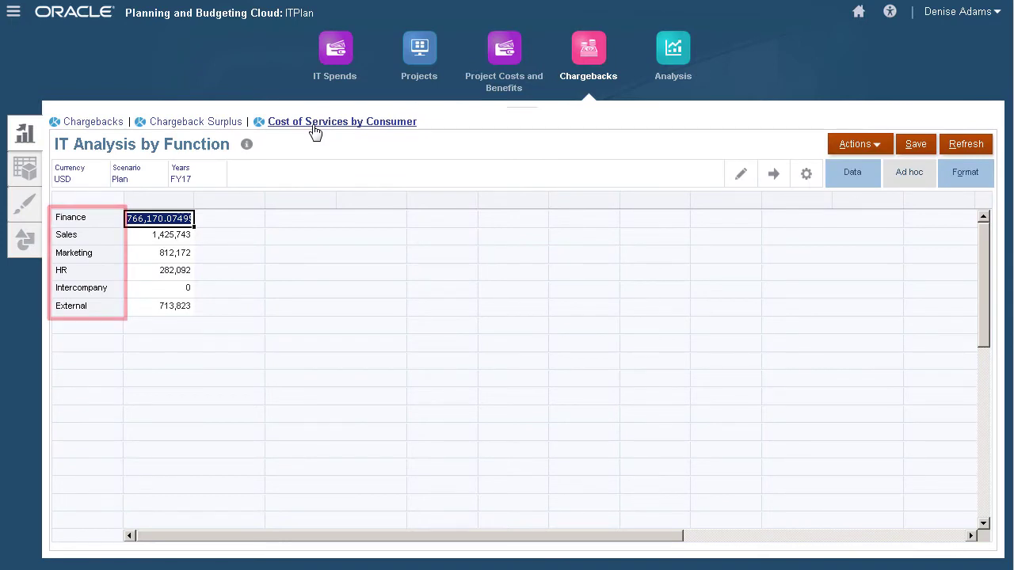
Load Driver Based Chargeback Planning for the Finance consumer.
click(25, 168)
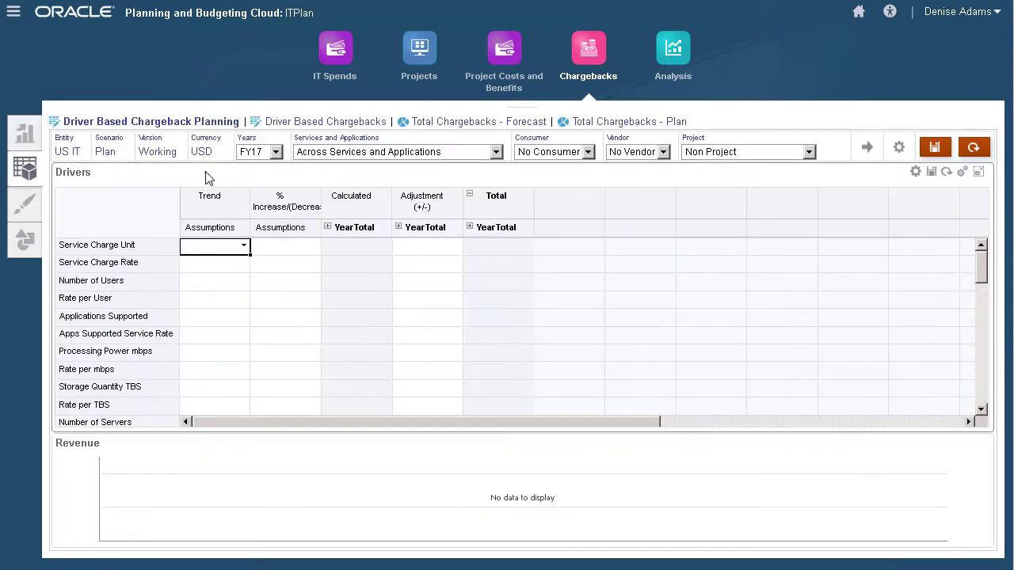
click(588, 151)
click(551, 180)
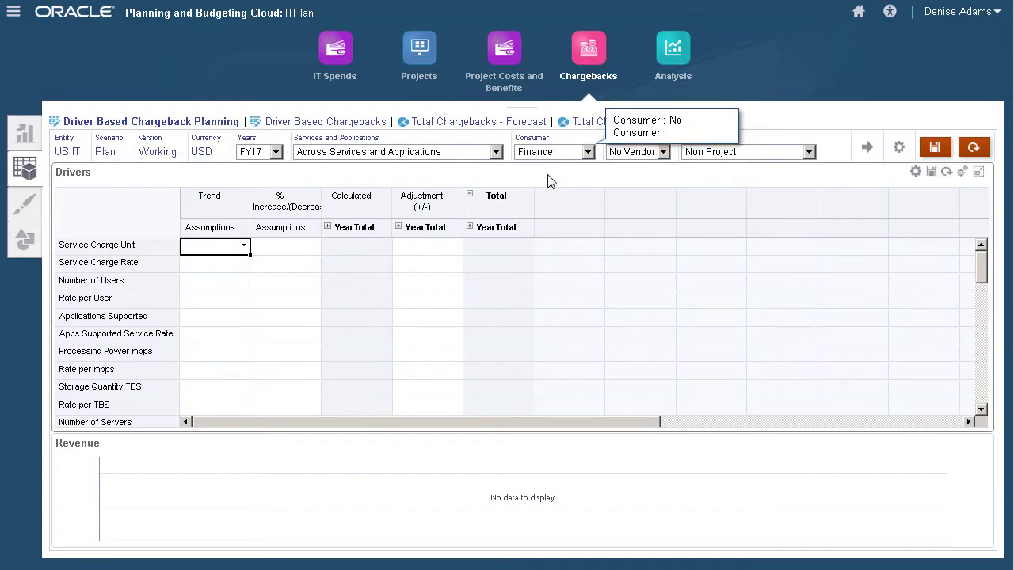
click(867, 148)
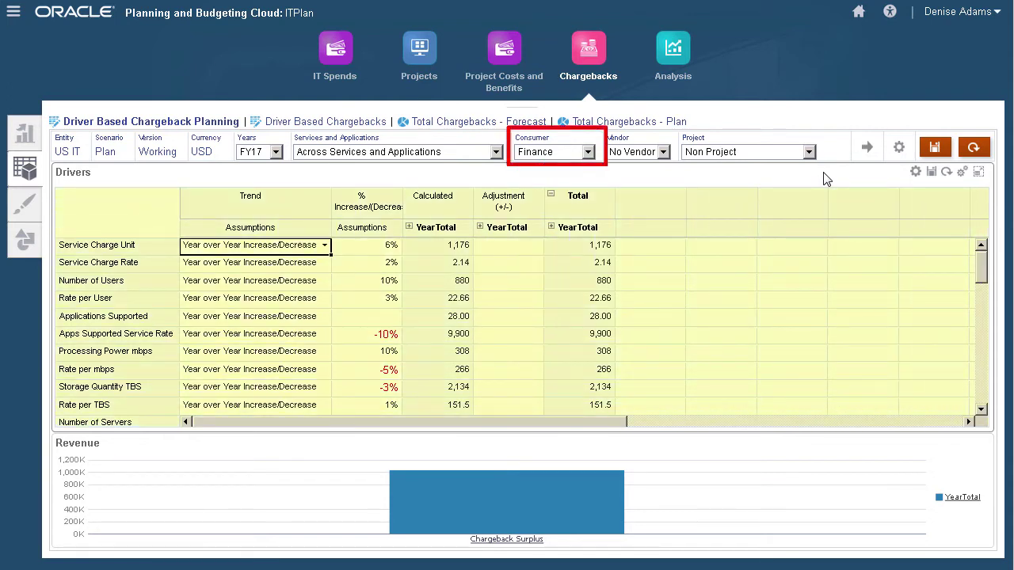
Review service chargebacks and quarterly Total Chargebacks - Plan, then open Chargeback Statement.
click(27, 209)
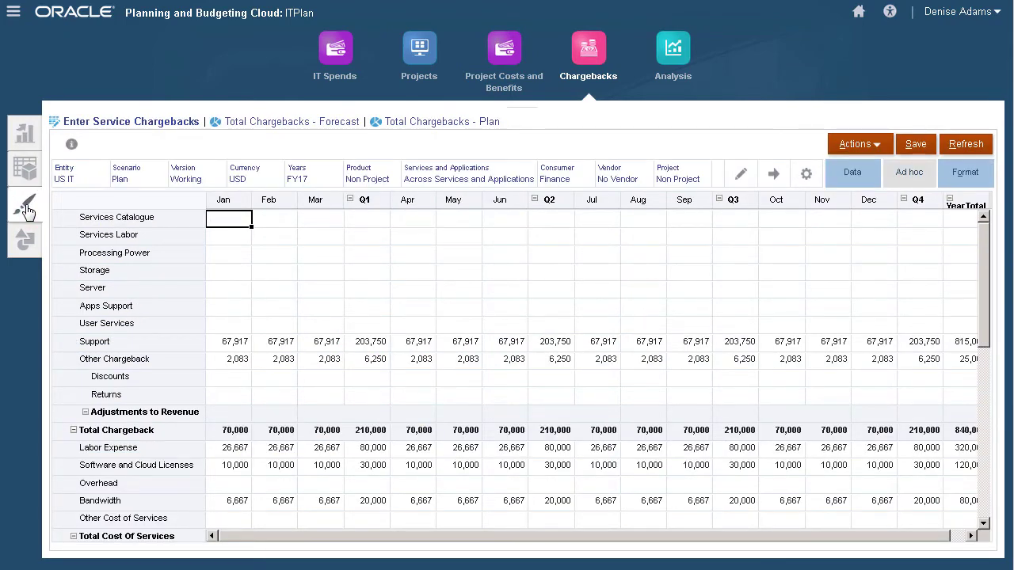
click(443, 123)
click(207, 235)
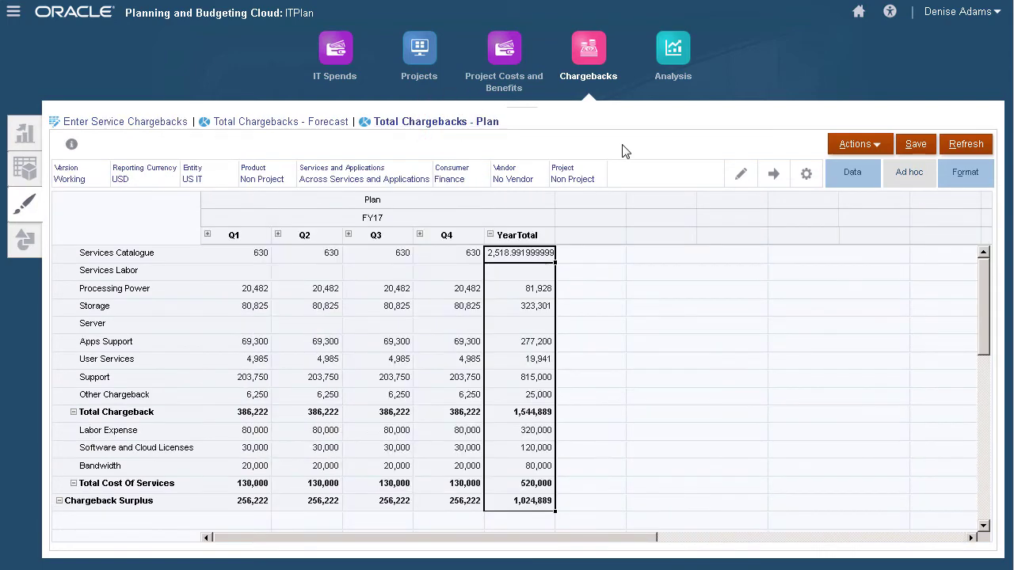
click(25, 239)
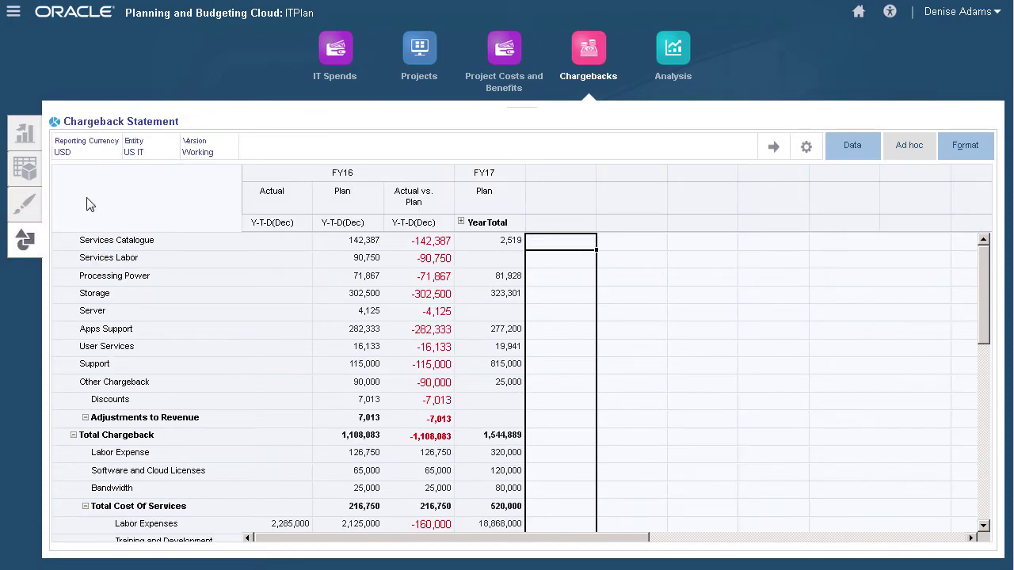
Review the Analysis Targets vs Detailed Plan comparison, then bring up the IT Costing options.
click(677, 55)
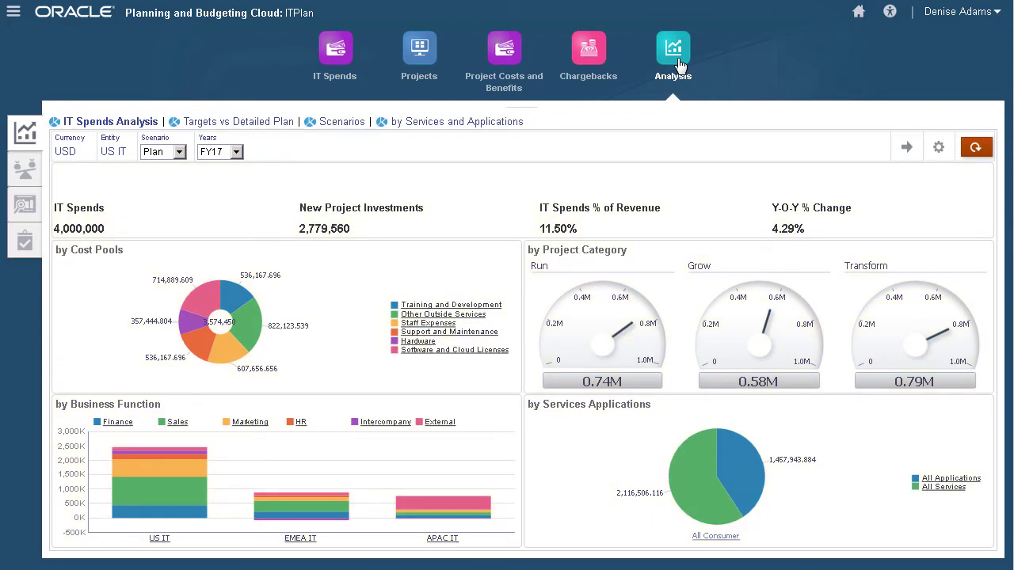
click(277, 121)
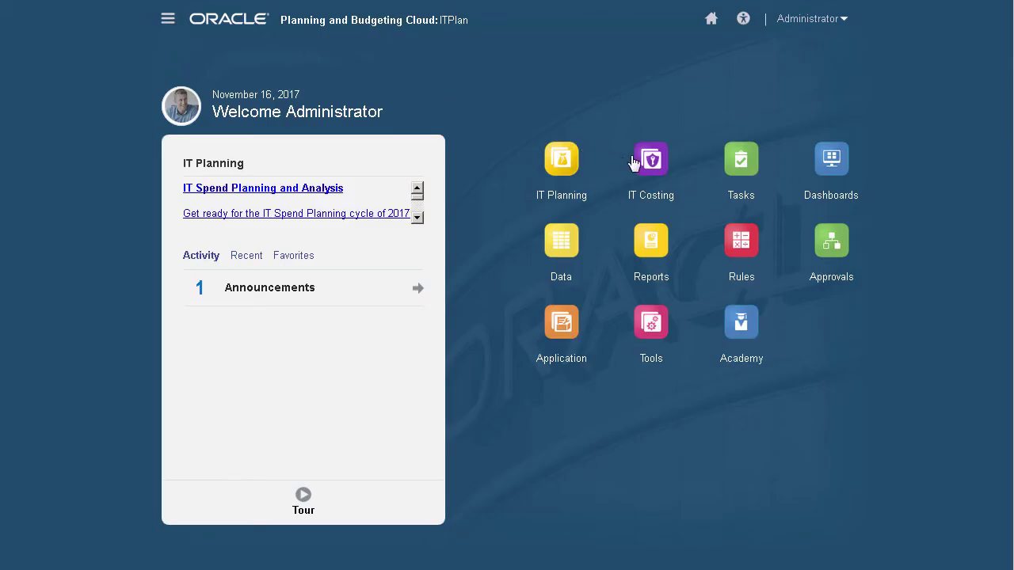
click(645, 166)
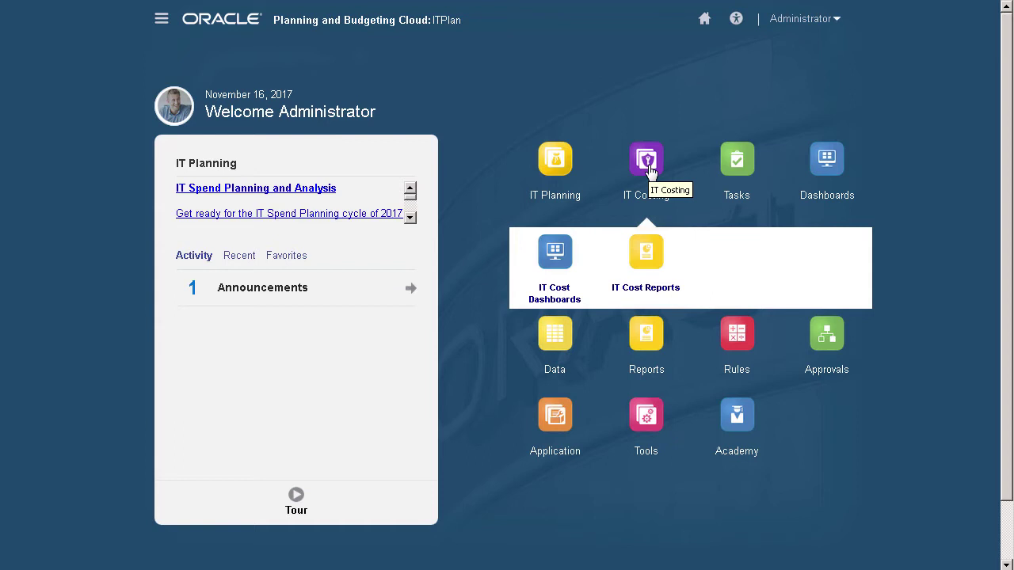
Review the Projects Overview pie charts in IT Cost Dashboards, then show Run Project Overview.
click(572, 253)
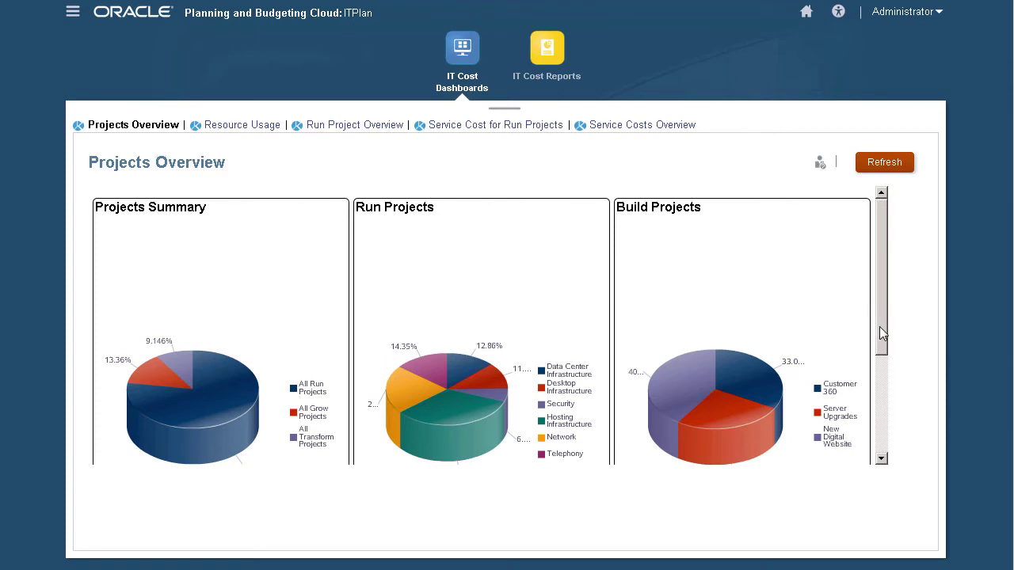
mouse_move(881, 327)
mouse_down()
mouse_move(882, 349)
mouse_move(881, 310)
mouse_up()
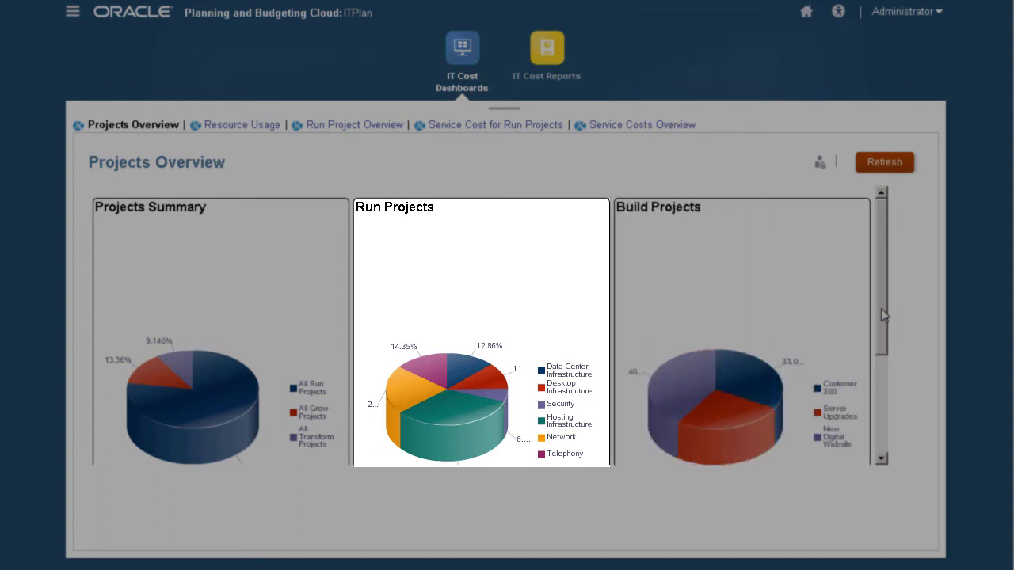
drag(880, 308, 881, 333)
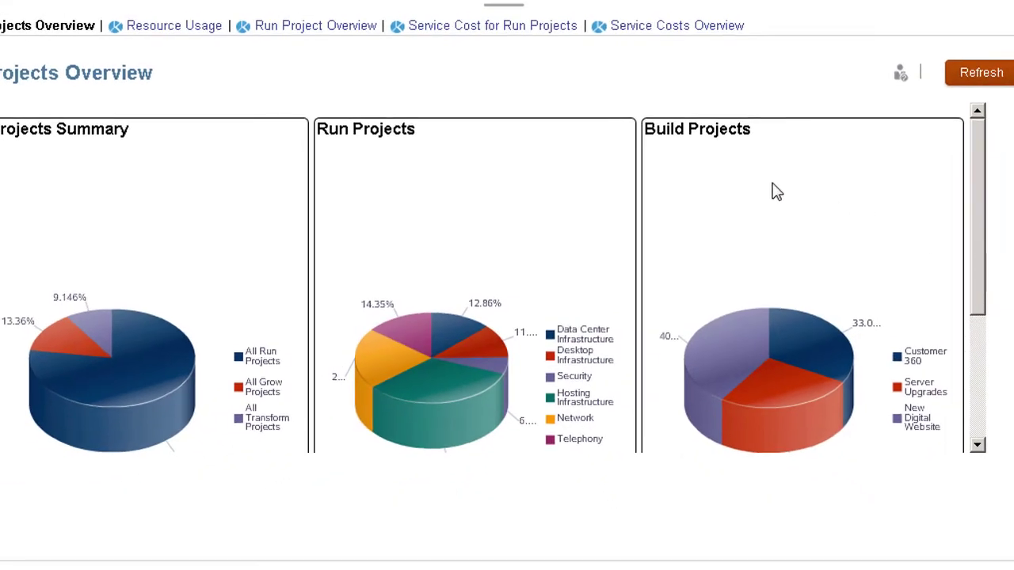
click(353, 31)
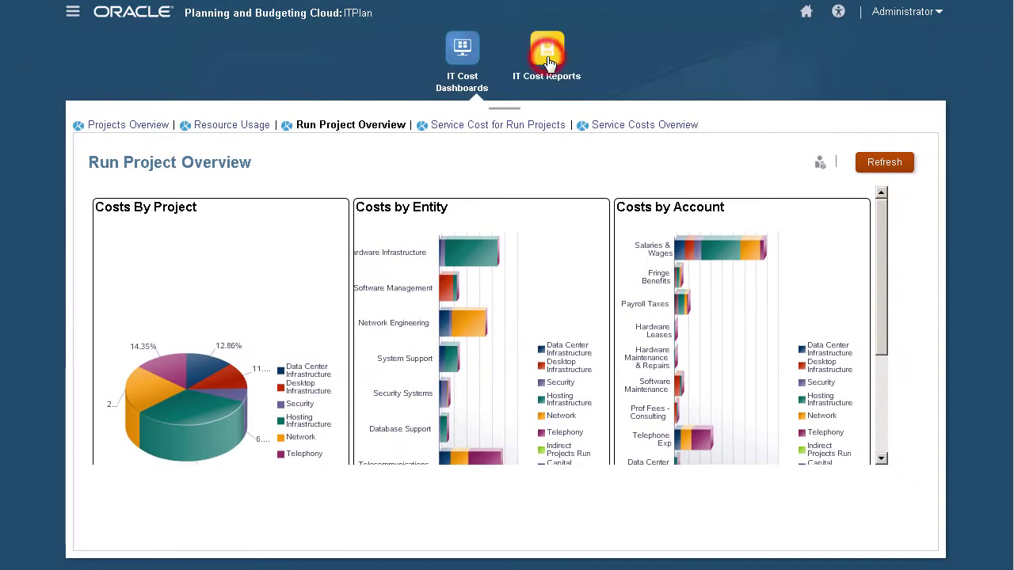
Open the IT Cost Reports list and select the 01 Bill of IT report.
click(547, 45)
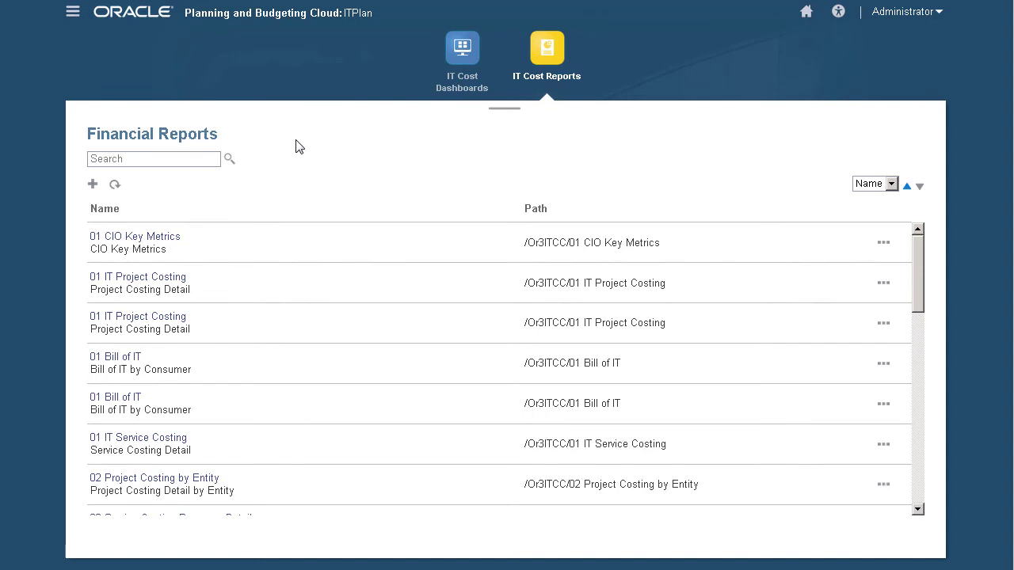
click(131, 357)
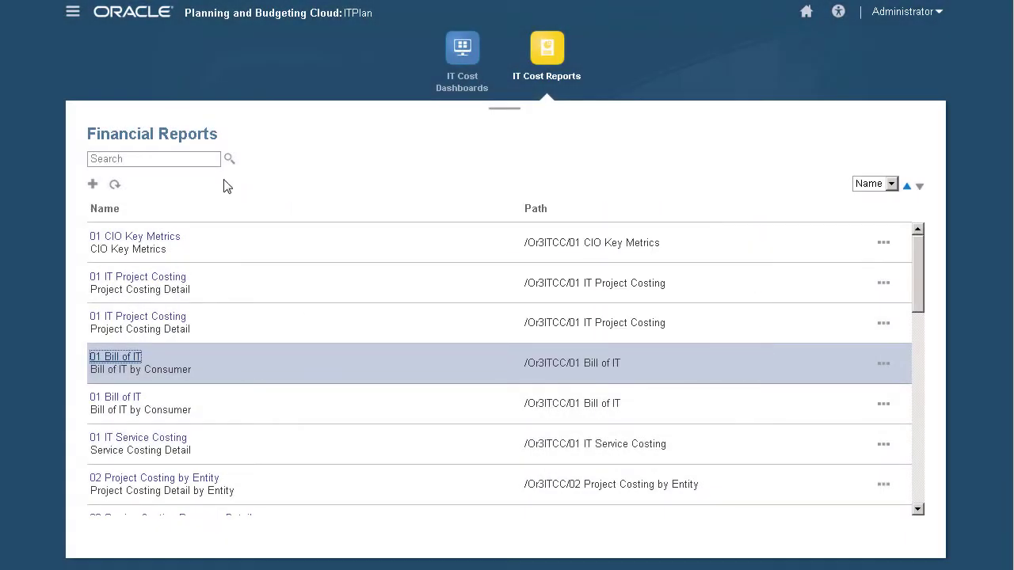
In 01 IT Service Costing, drill from Network Connectivity's 1,569,487 into Gateway Router's 798,952 by project.
click(127, 437)
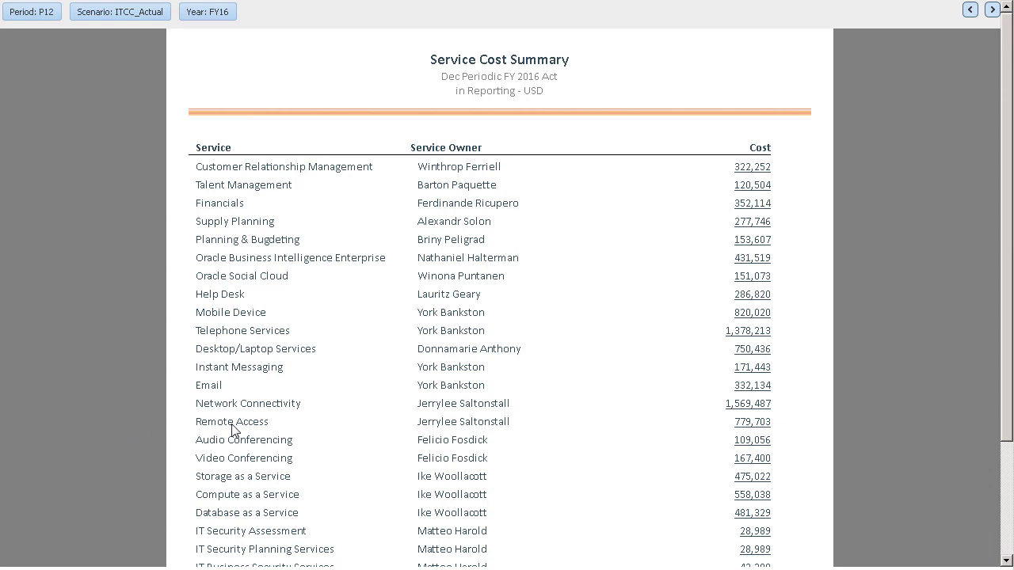
click(748, 404)
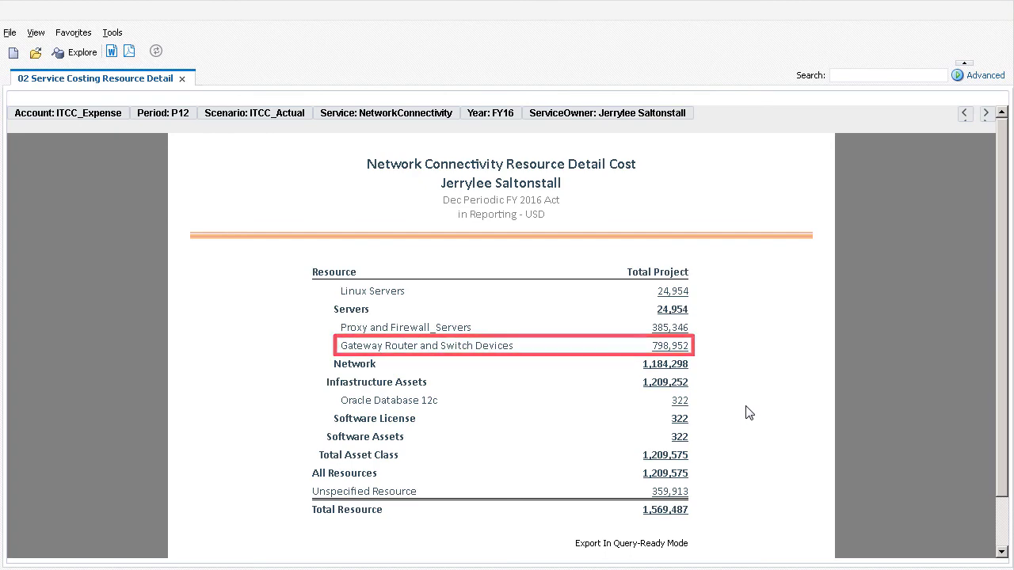
click(670, 346)
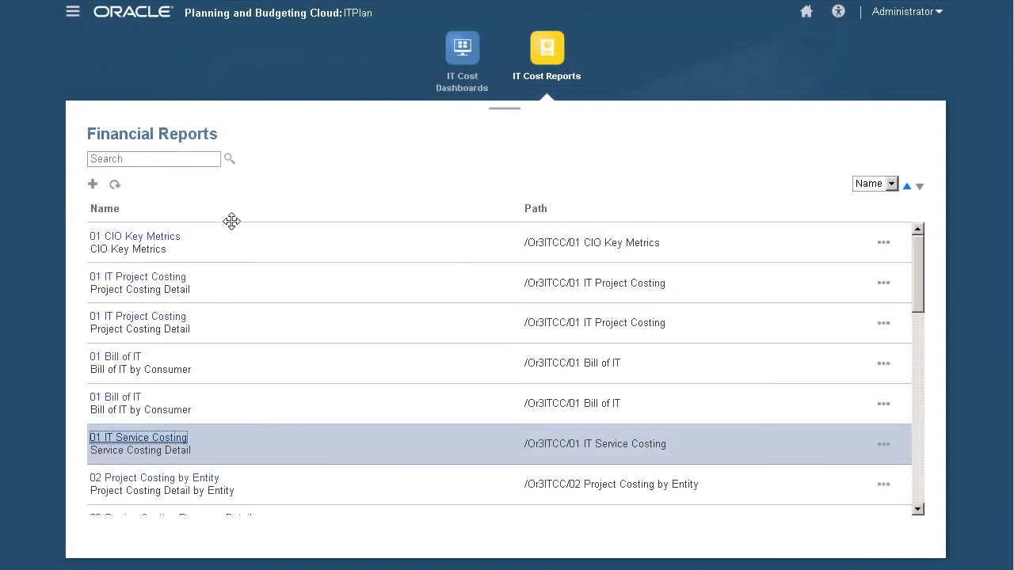
In 01 IT Project Costing, drill Data Center LAN's 613,316 by entity, then Telecommunications 348,709 by account.
click(182, 277)
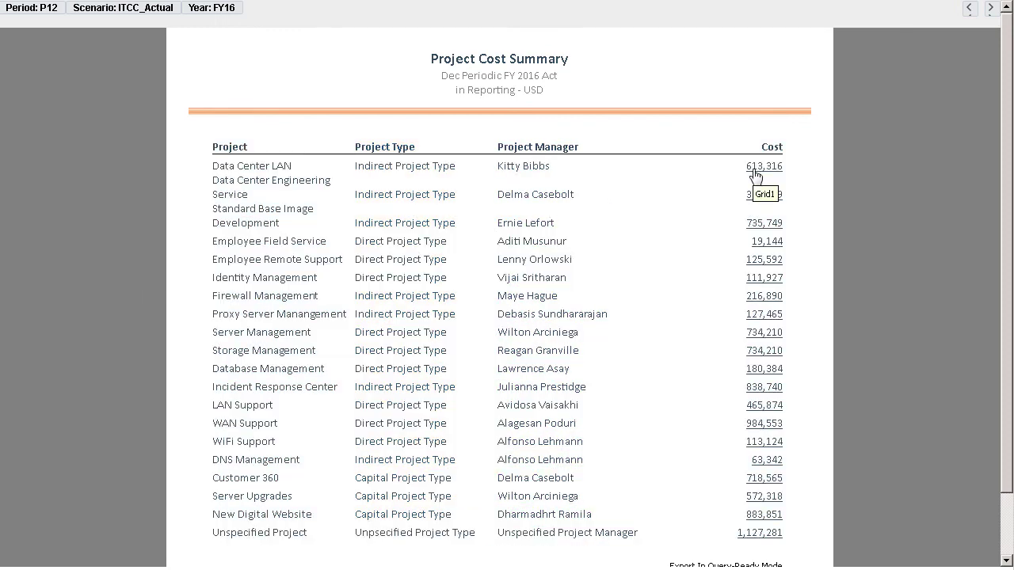
click(755, 169)
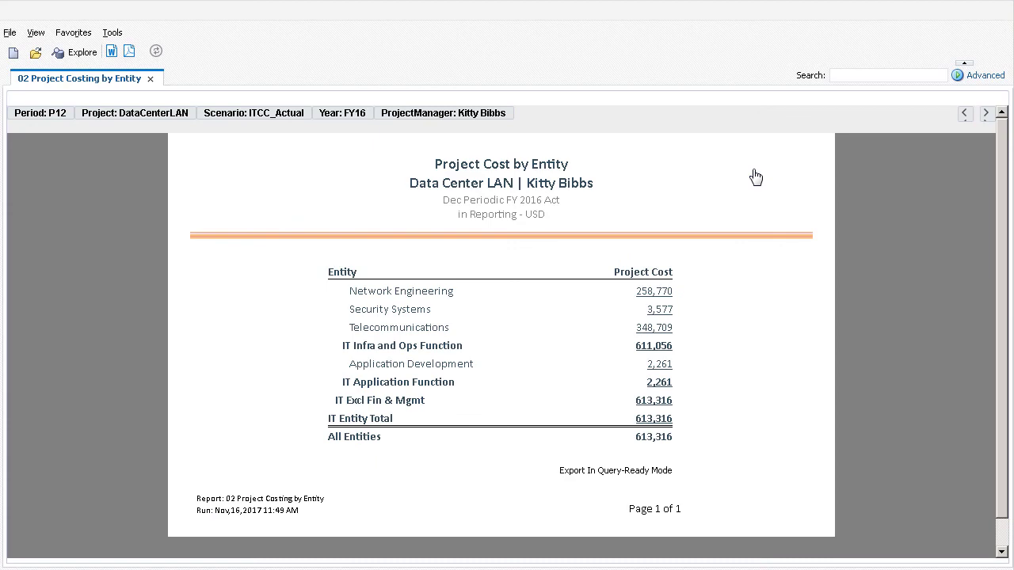
click(667, 329)
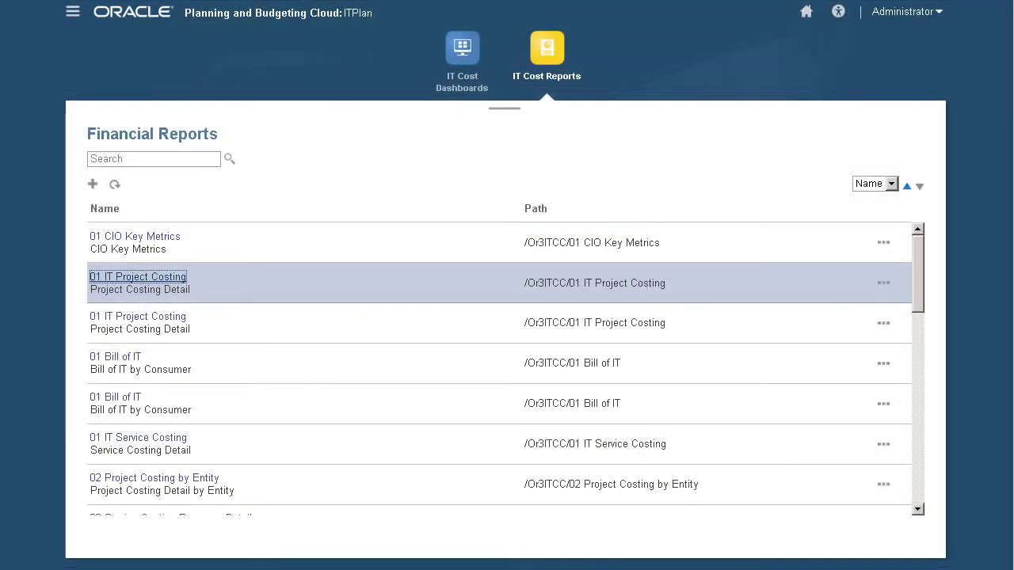
Return to the home page via the ORACLE logo.
click(133, 16)
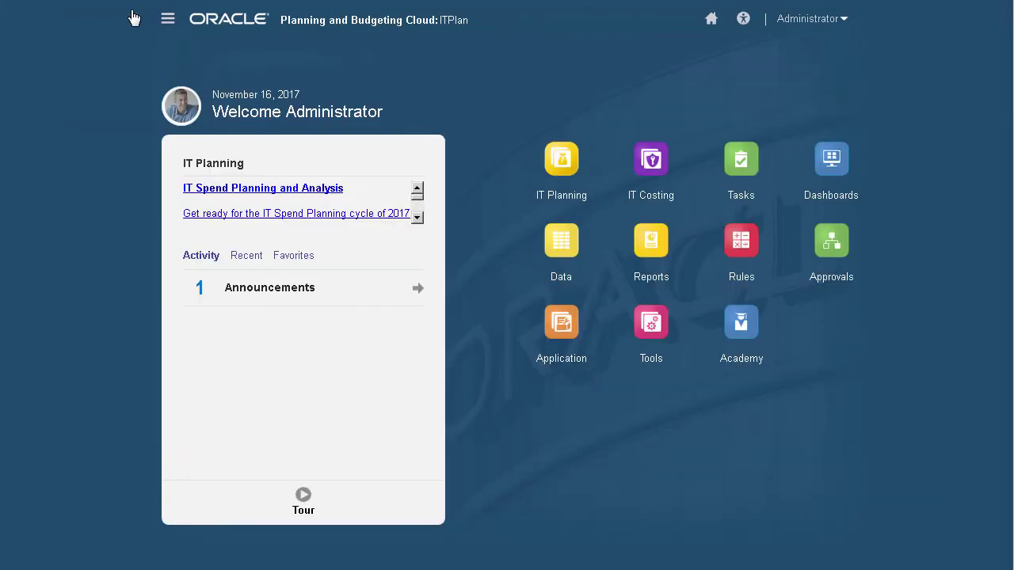